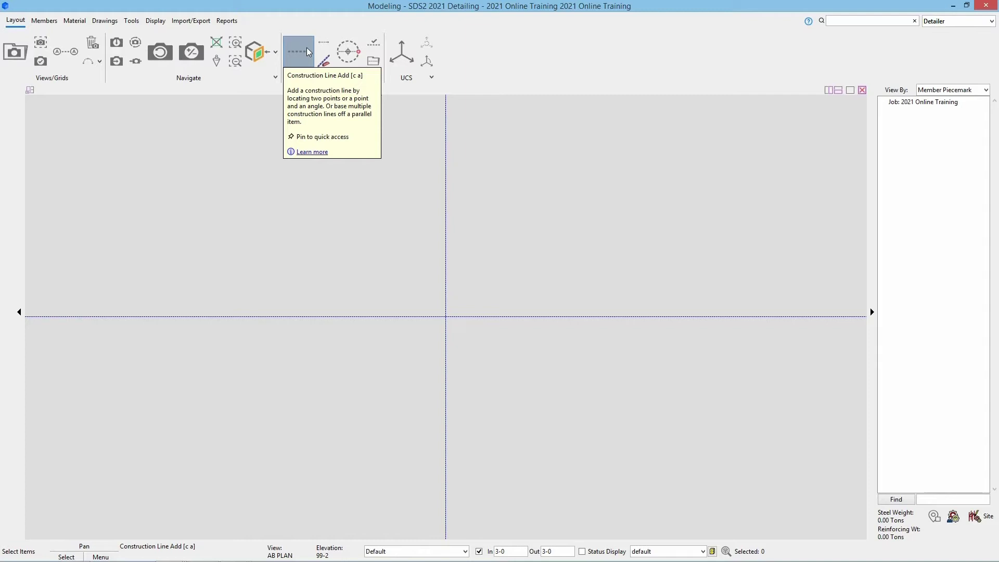
# Search the commands for 'construction line' and launch Construction Line Add.
pyautogui.click(875, 19)
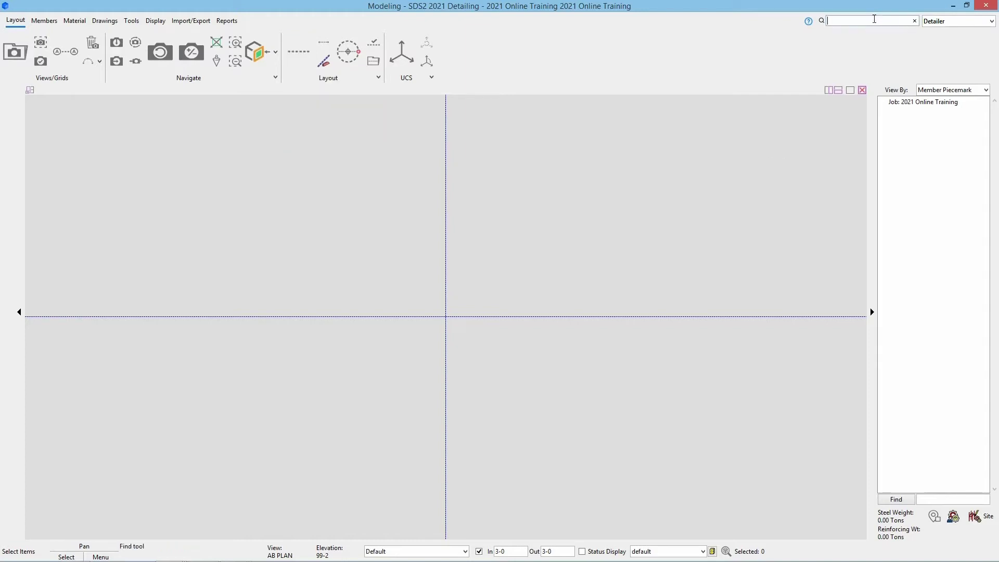
pyautogui.write('constr')
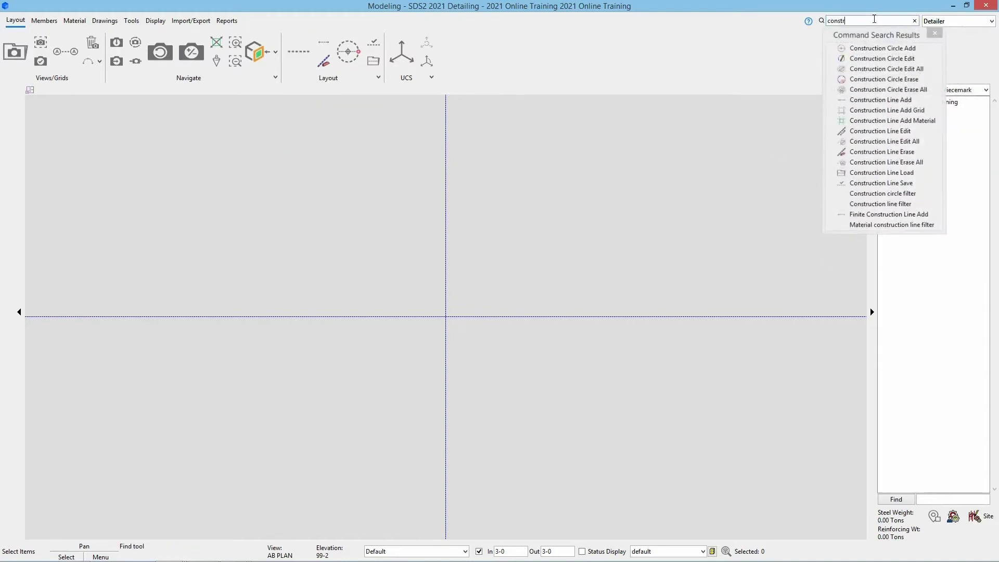
pyautogui.write('uction line')
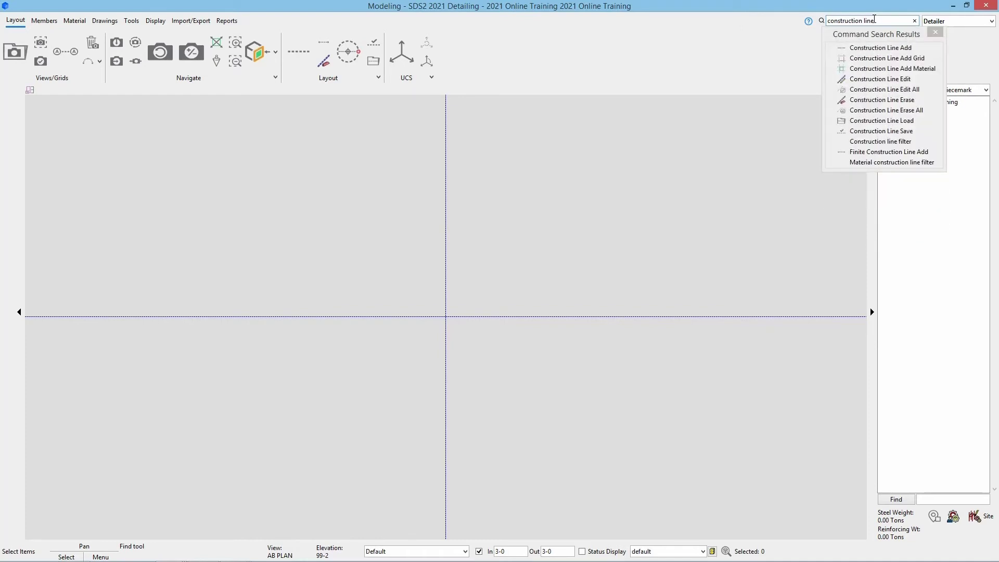
pyautogui.click(911, 45)
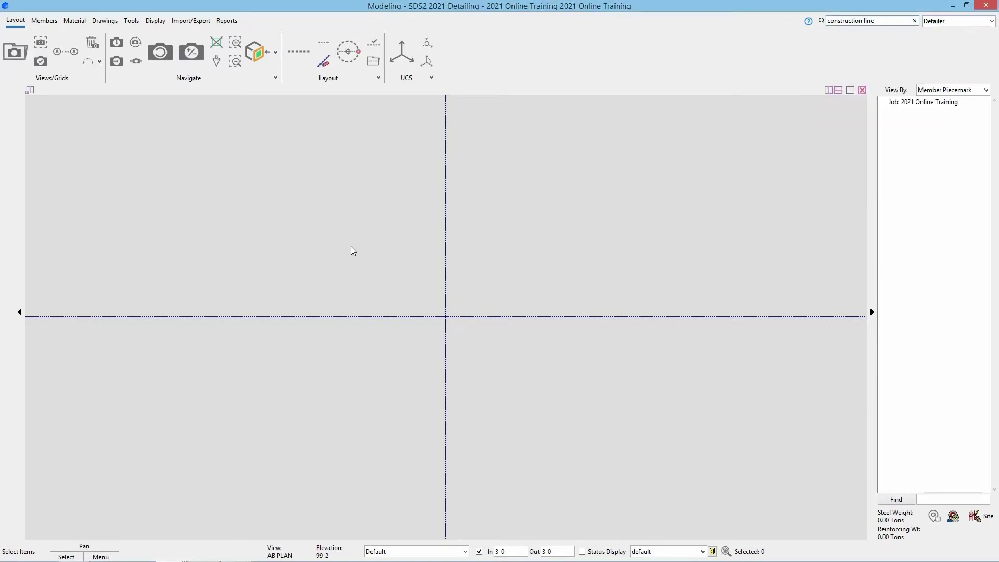
# Turn on Base Construction Line (BSCL) and pick the vertical construction line as the base.
pyautogui.click(295, 45)
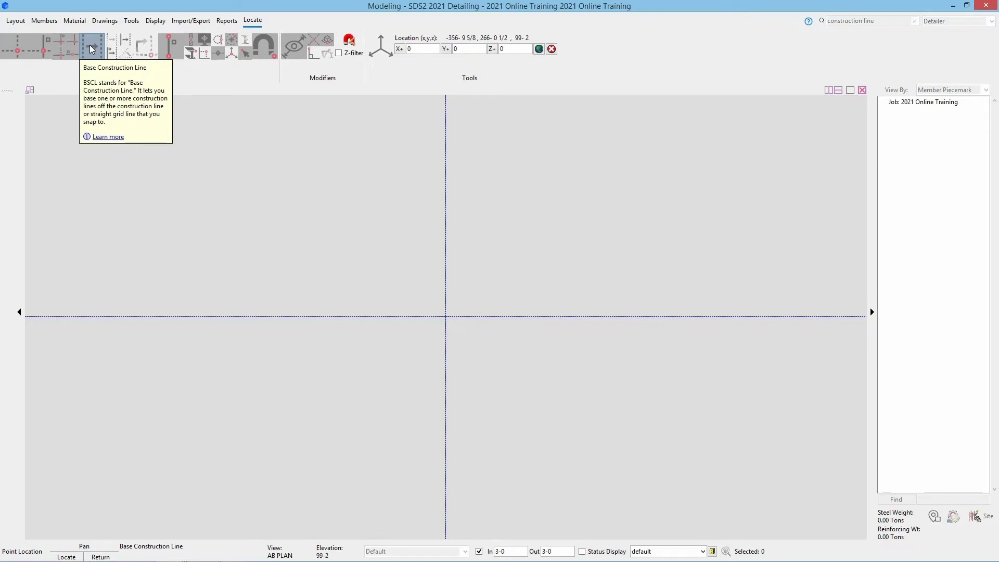
pyautogui.click(89, 44)
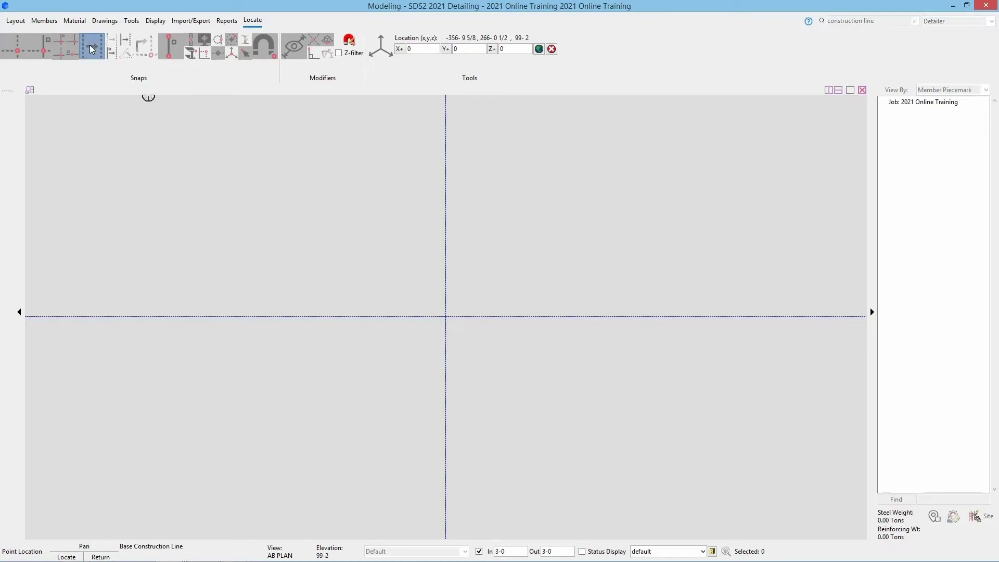
pyautogui.click(444, 208)
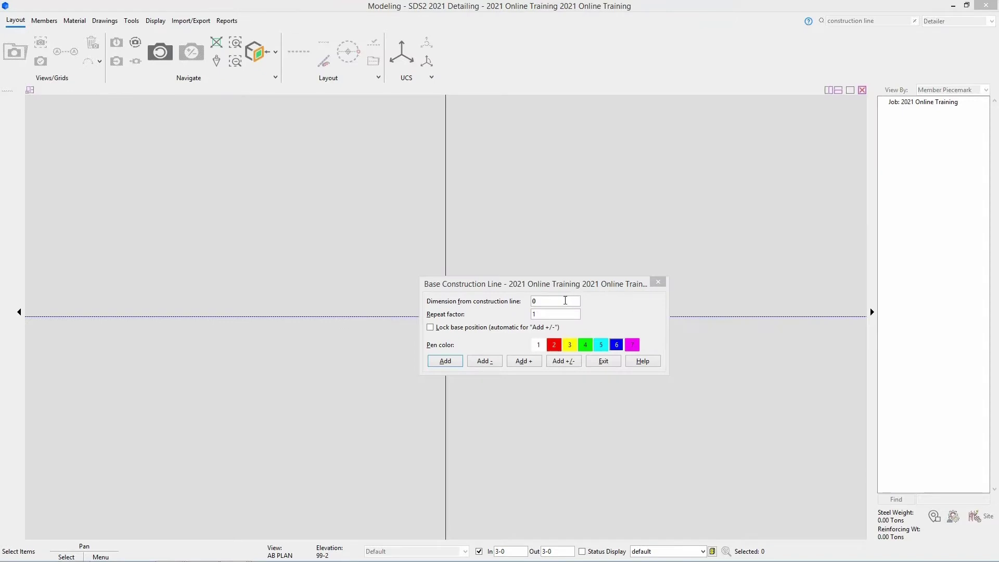
# Enter a 25-0 offset dimension in the Base Construction Line dialog and move to the repeat factor.
pyautogui.click(565, 301)
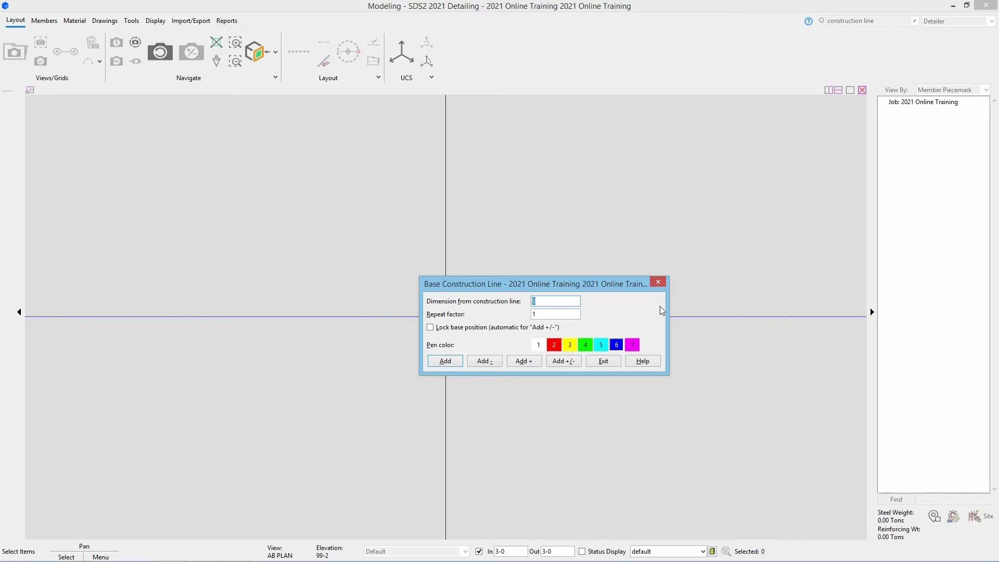
pyautogui.write('25-0')
pyautogui.press('Tab')
# Add the repeated 25-0 vertical lines plus one more at 20-0, then close the dialog.
pyautogui.click(443, 361)
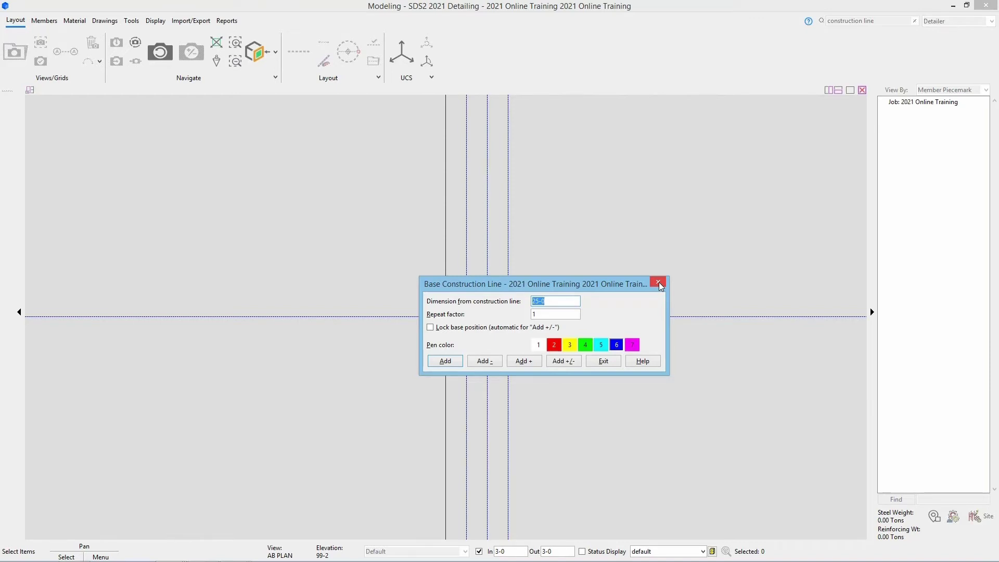
pyautogui.write('20-0')
pyautogui.click(454, 363)
pyautogui.click(603, 361)
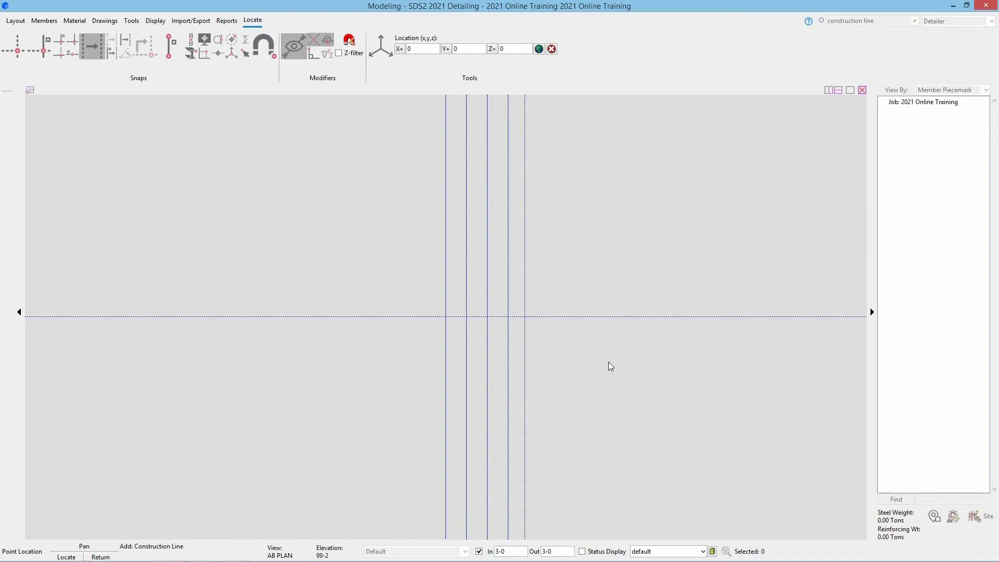
pyautogui.click(608, 362)
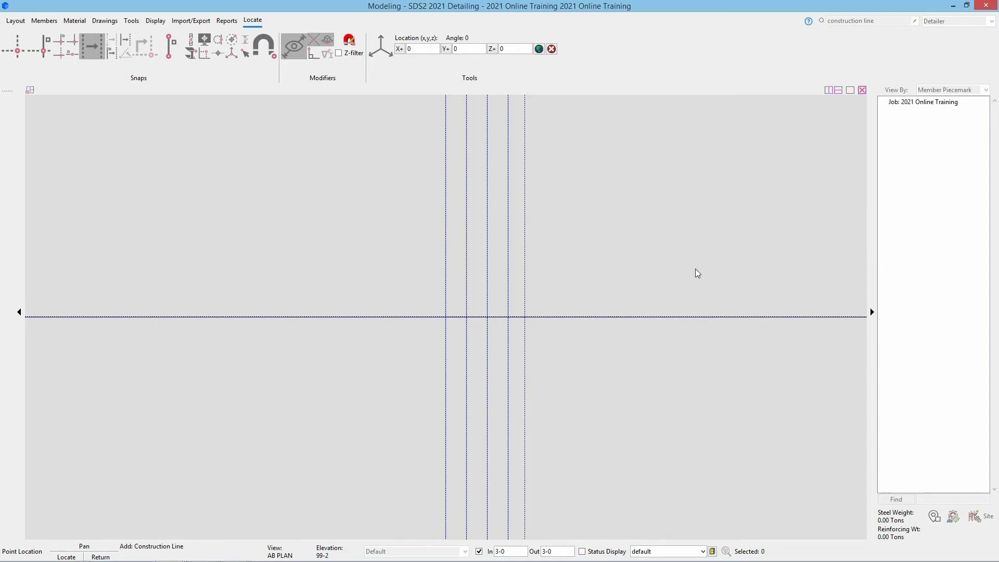
pyautogui.rightClick(695, 269)
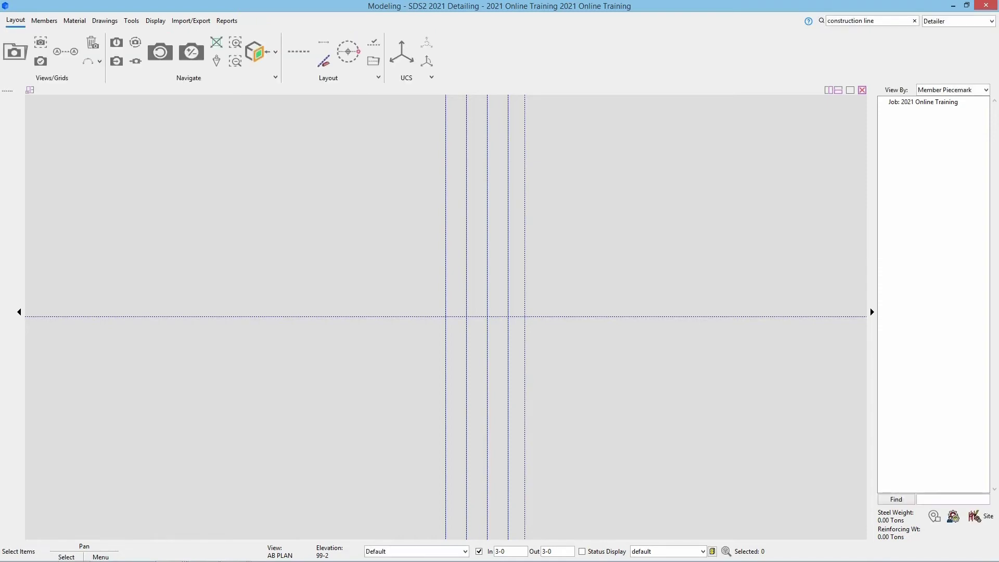
pyautogui.click(986, 5)
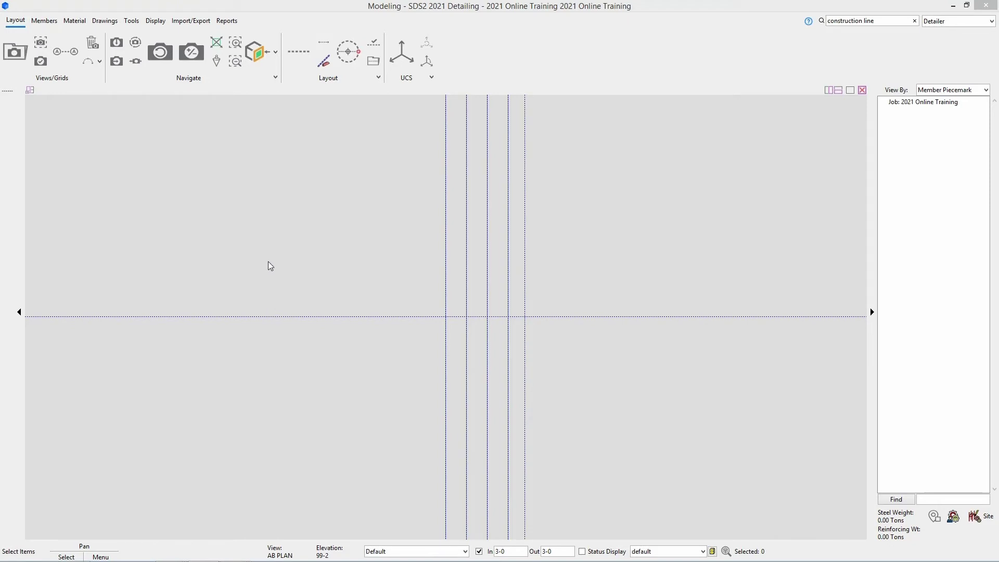
# Add horizontal construction lines 27-6 apart above the horizontal base line.
pyautogui.click(302, 48)
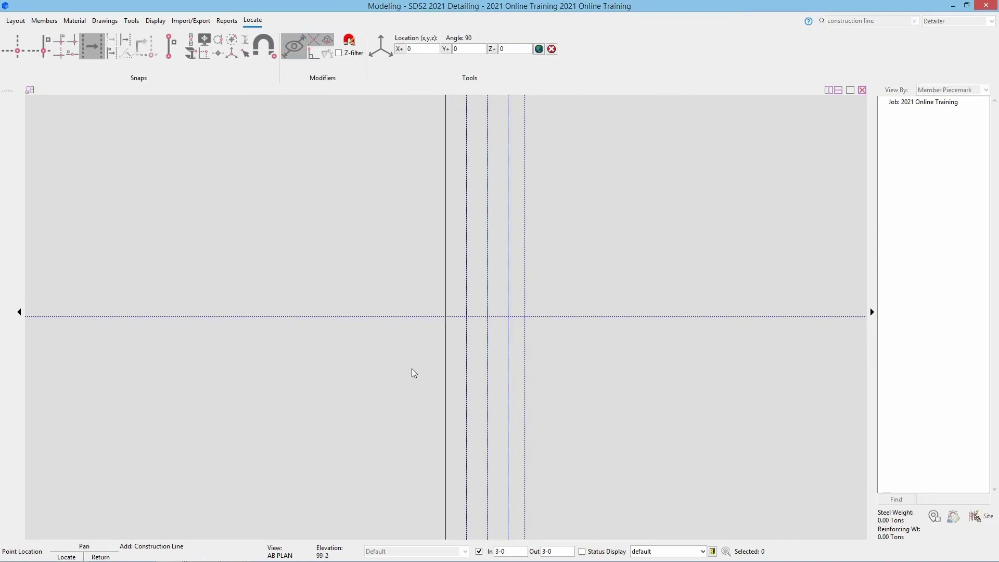
pyautogui.click(407, 320)
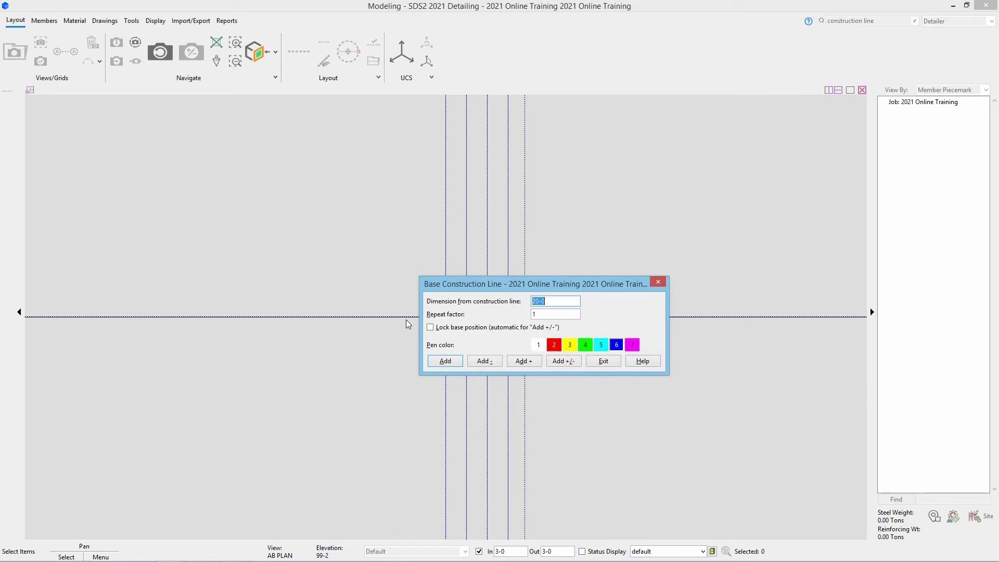
pyautogui.write('27-6')
pyautogui.press('Tab')
pyautogui.press('Return')
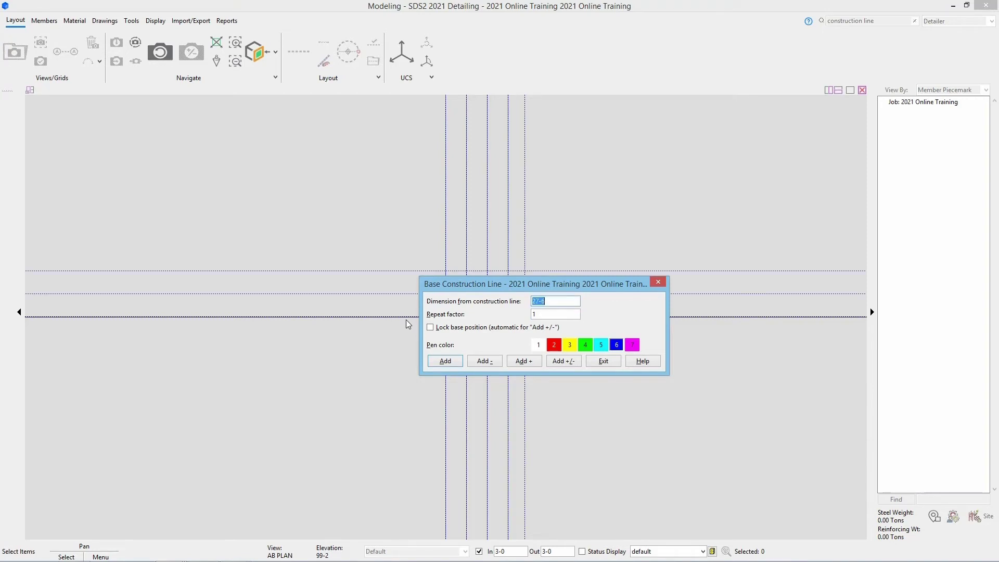
pyautogui.press('Escape')
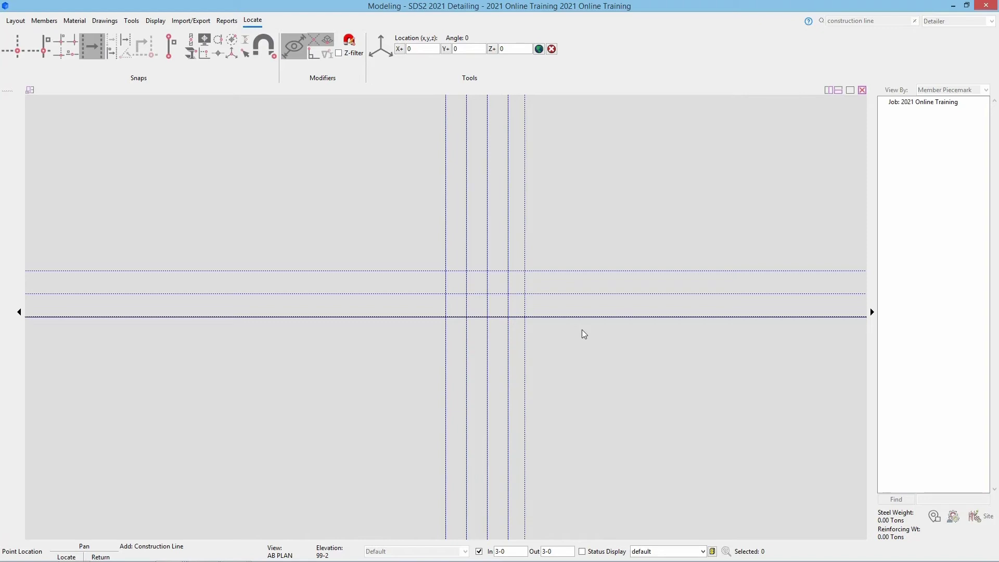
# Add lines 7-6 on both sides of the nearer upper horizontal line.
pyautogui.click(582, 304)
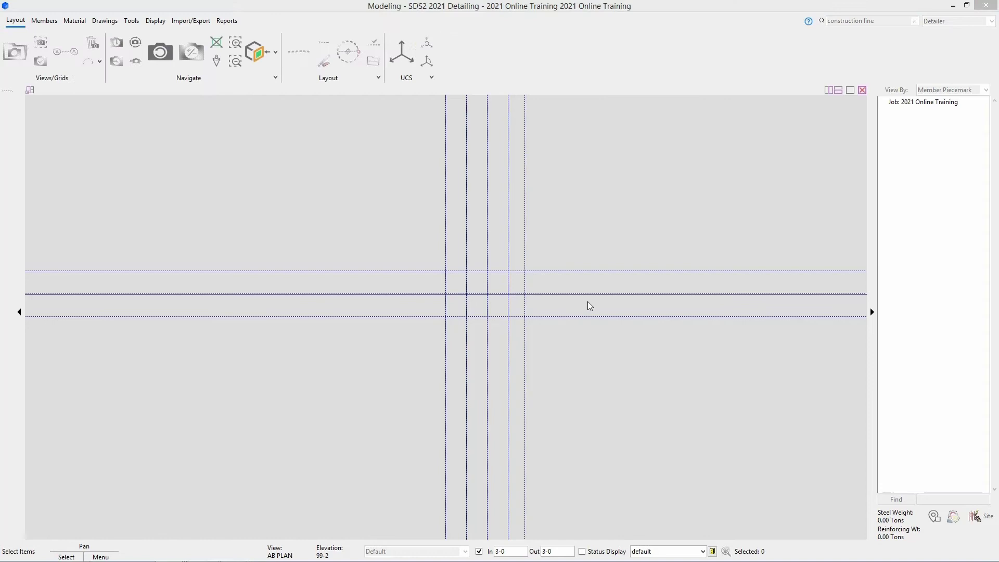
pyautogui.write('7-')
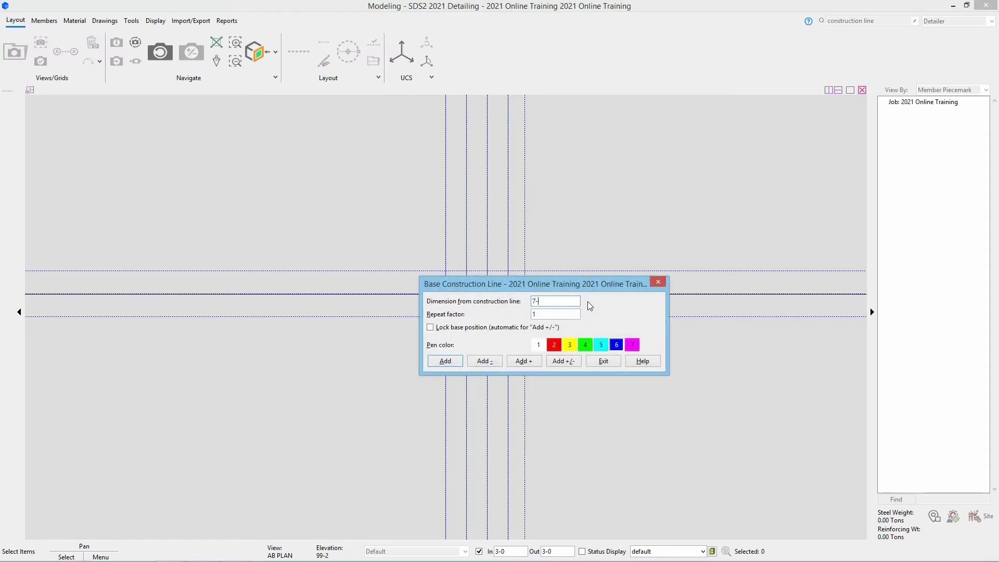
pyautogui.write('6')
pyautogui.click(561, 362)
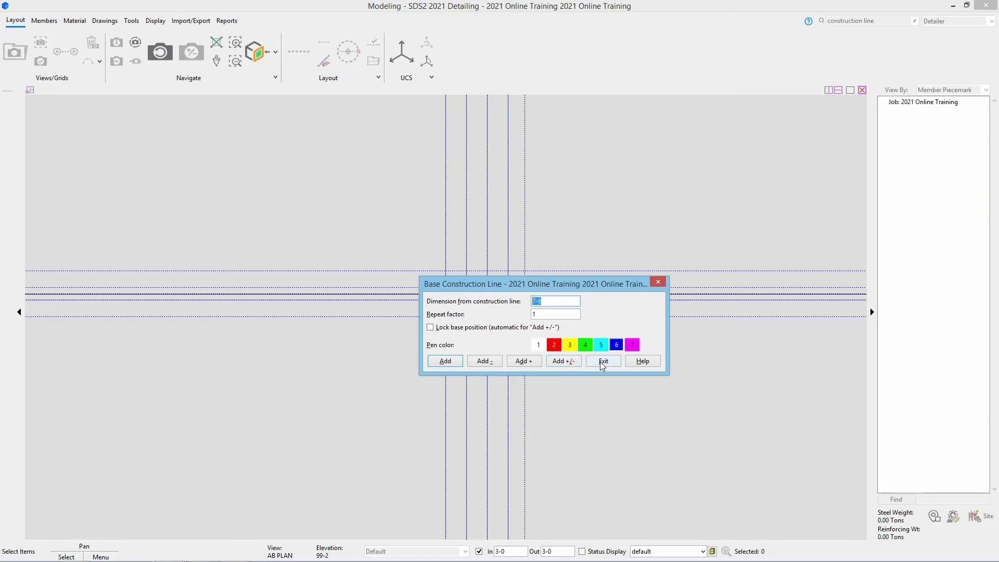
# Close the line options, zoom in, and commit the lower horizontal line to end the command.
pyautogui.click(602, 362)
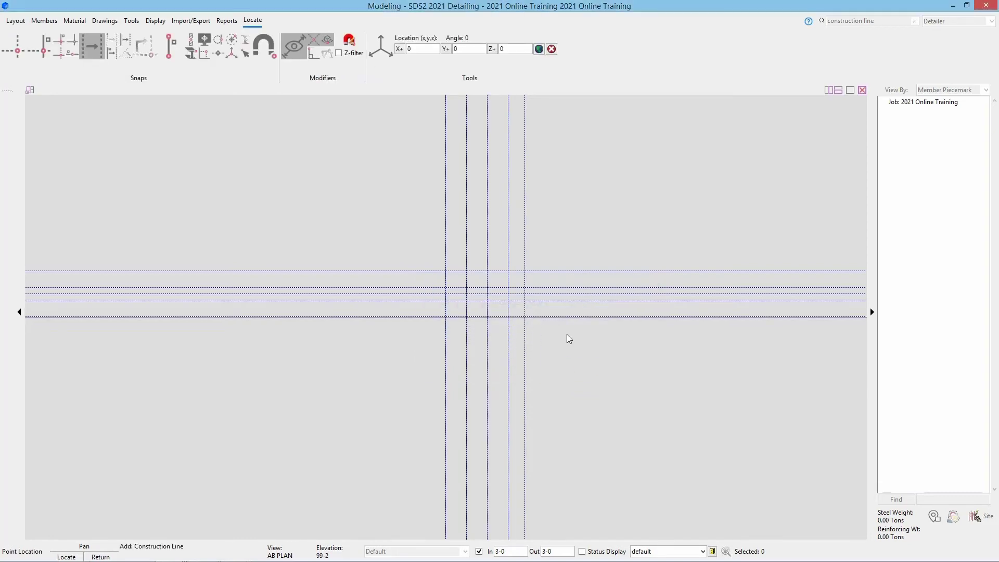
pyautogui.scroll(2, 567, 336)
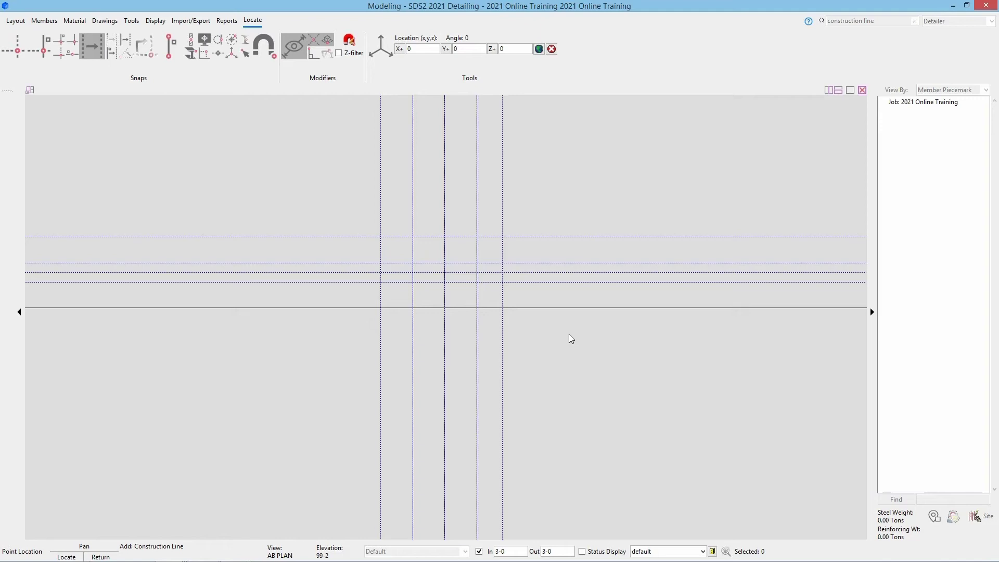
pyautogui.rightClick(569, 334)
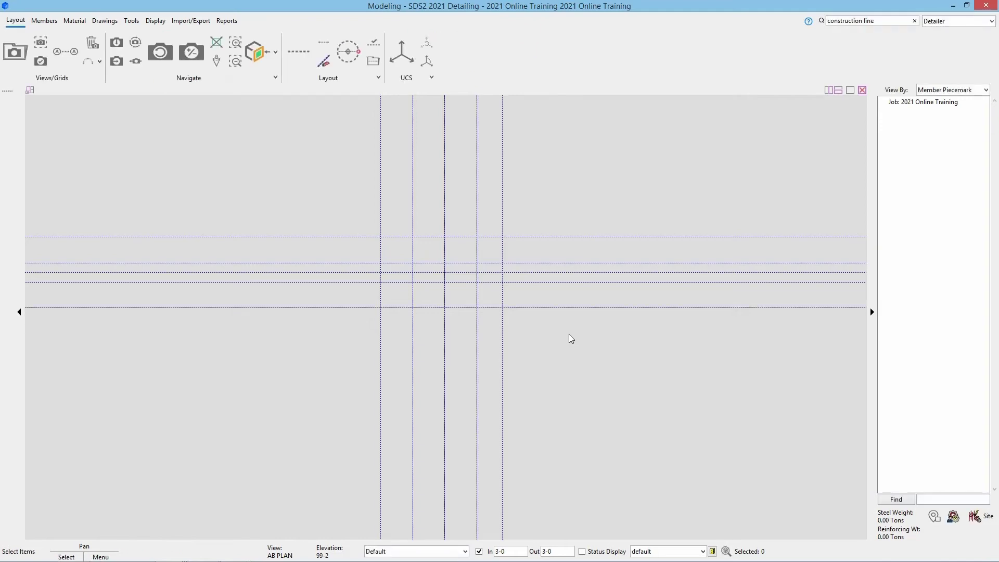
# Draw a finite diagonal line from the upper-left to the lower-right grid intersection using Intersection snap.
pyautogui.click(323, 52)
pyautogui.click(142, 235)
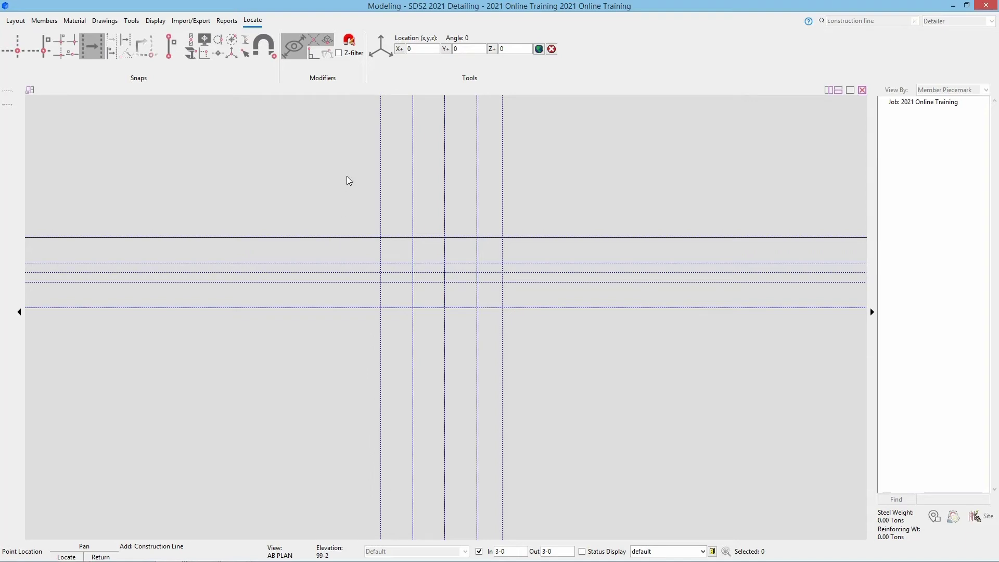
pyautogui.click(22, 51)
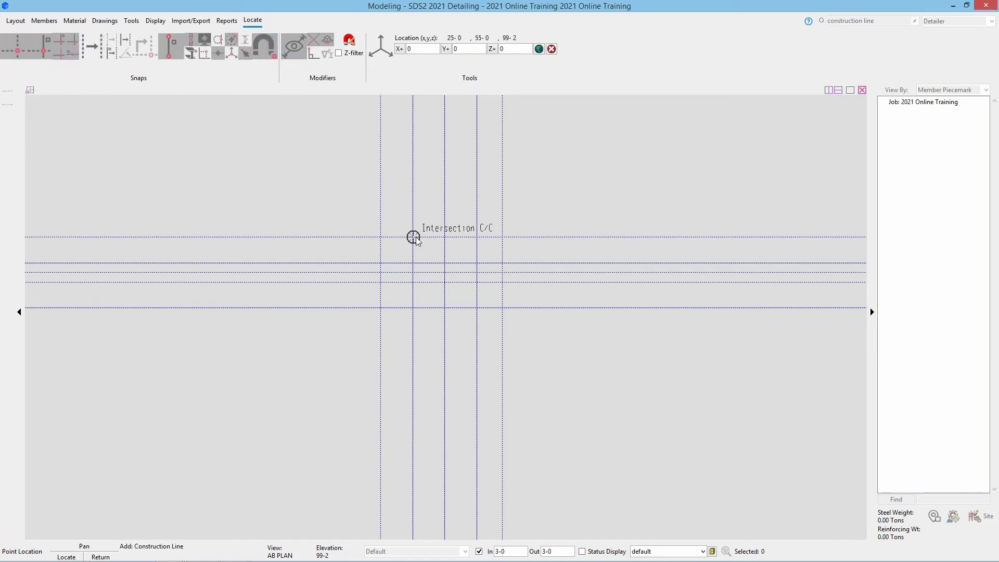
pyautogui.click(380, 237)
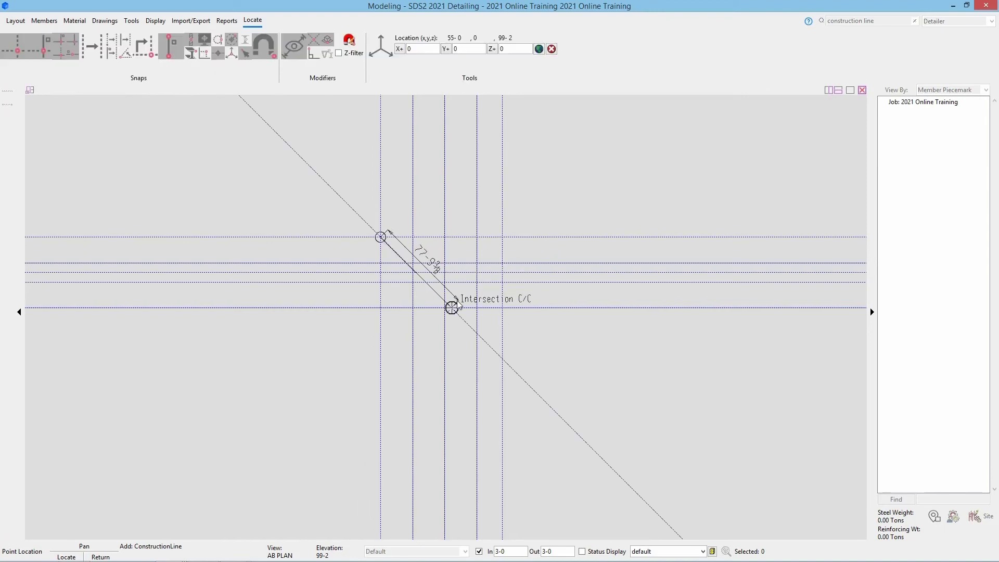
pyautogui.click(487, 307)
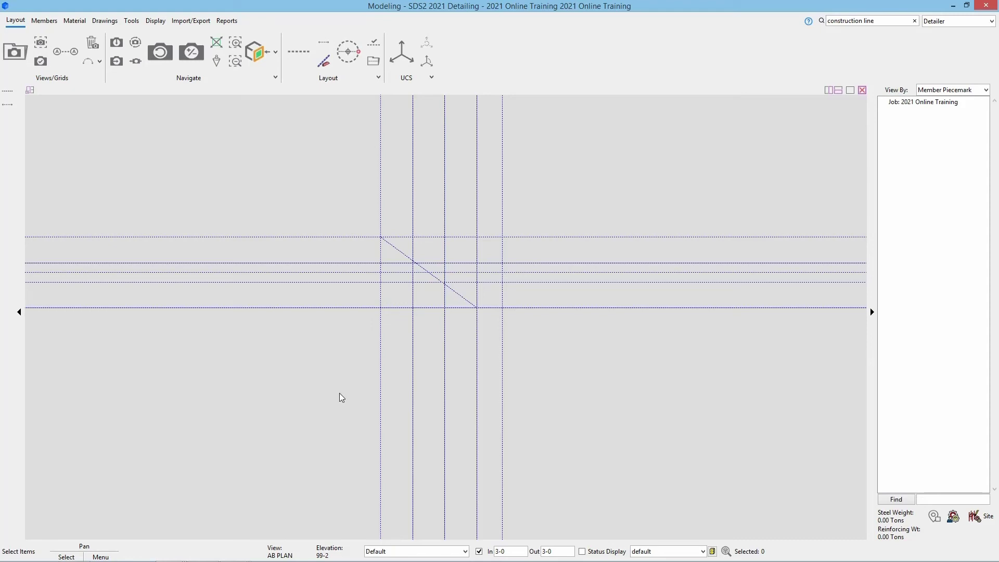
# Draw a second finite line from the top horizontal line up and to the left.
pyautogui.click(323, 42)
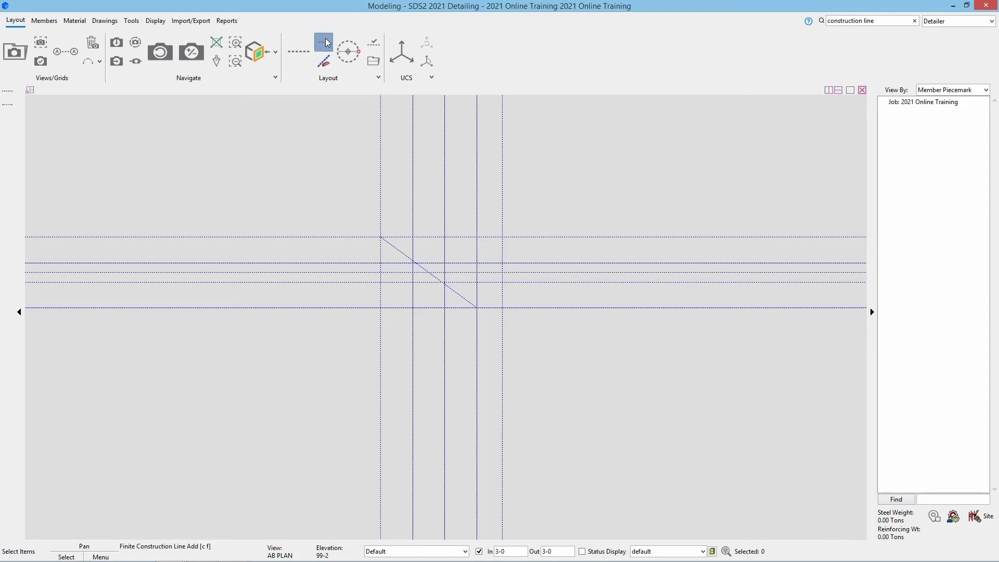
pyautogui.click(340, 237)
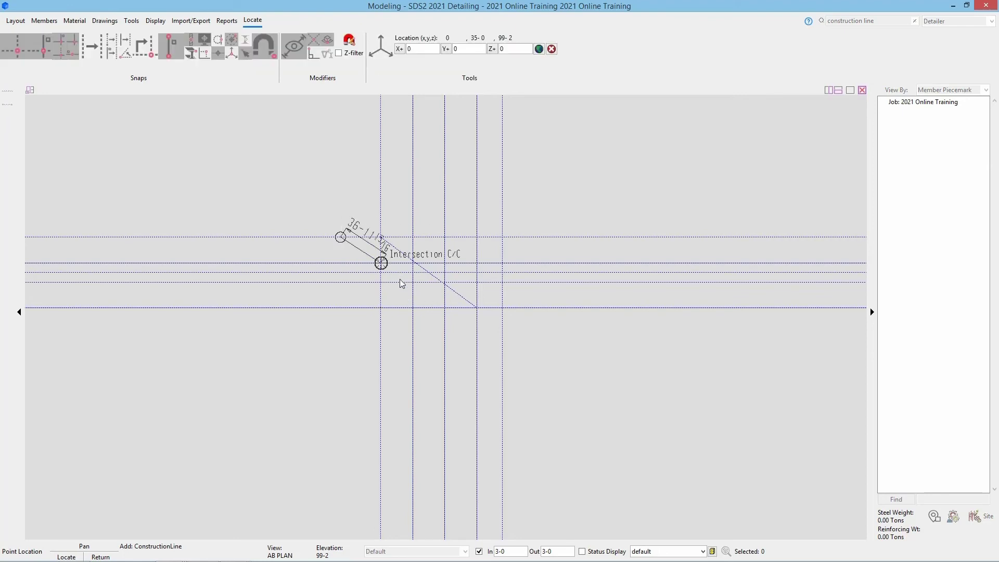
pyautogui.click(191, 137)
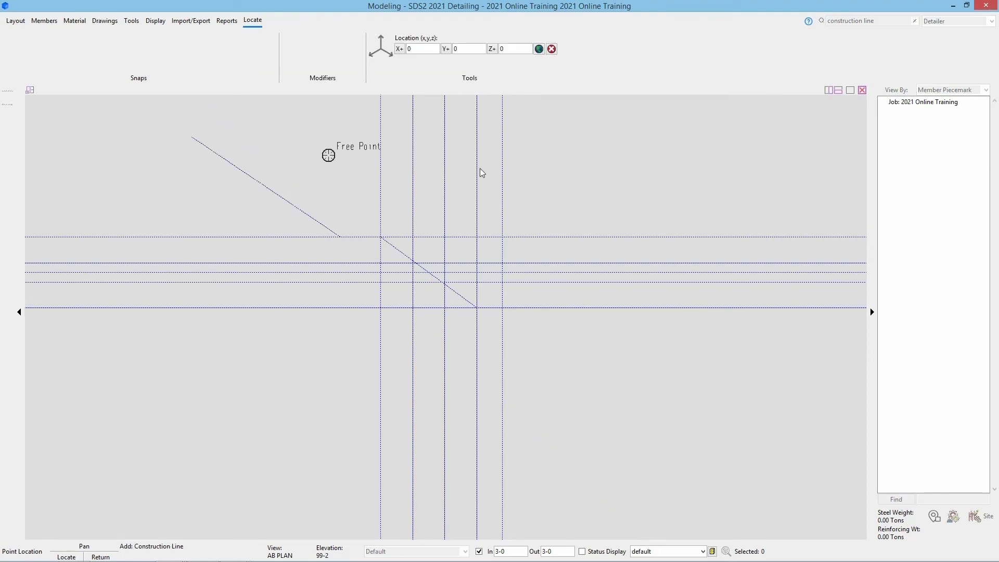
pyautogui.rightClick(591, 219)
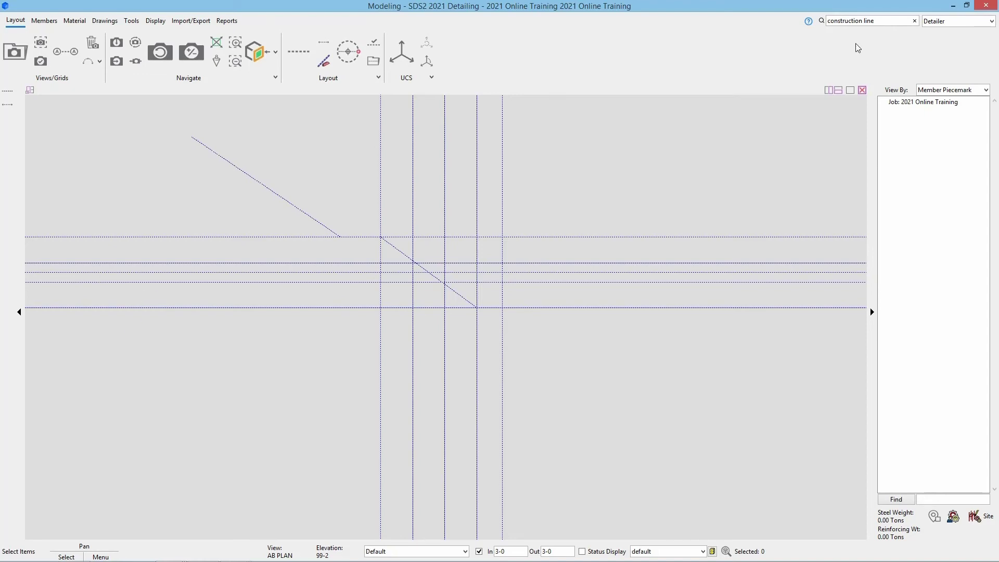
pyautogui.click(914, 20)
# Run Construction Line Edit on the upper-left diagonal and set its pen color to red (2).
pyautogui.write('construction line edit')
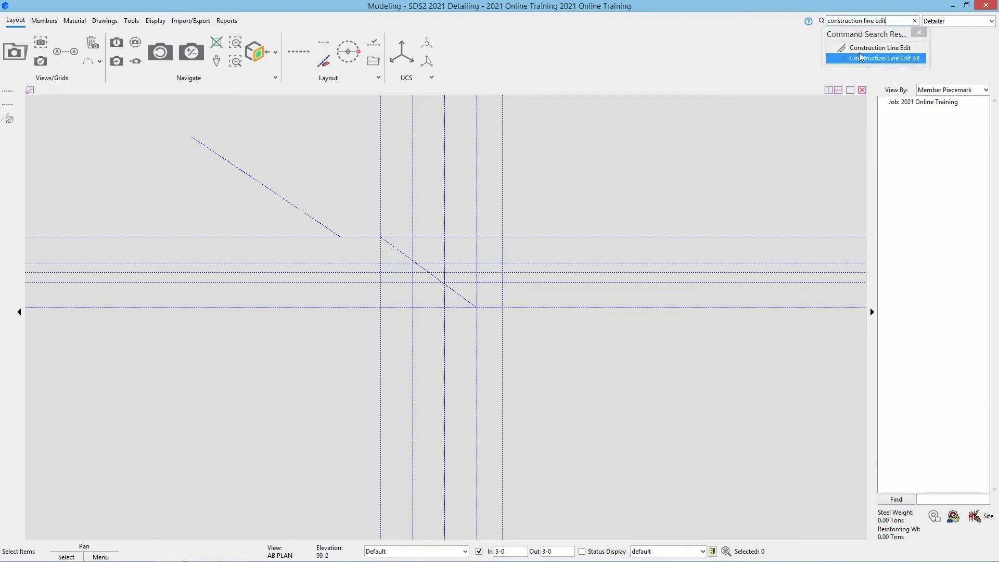
pyautogui.click(866, 47)
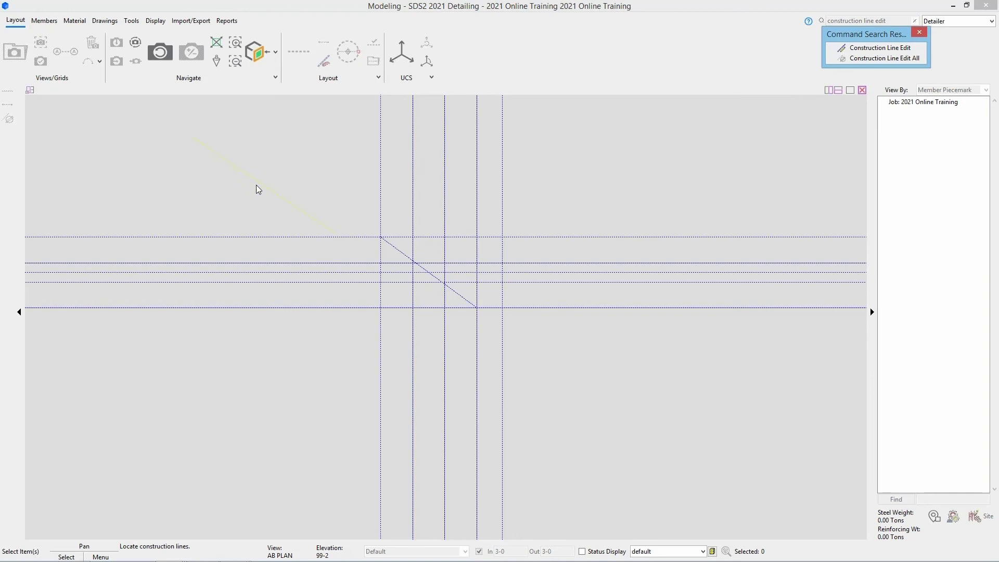
pyautogui.moveTo(291, 157); pyautogui.dragTo(257, 187)
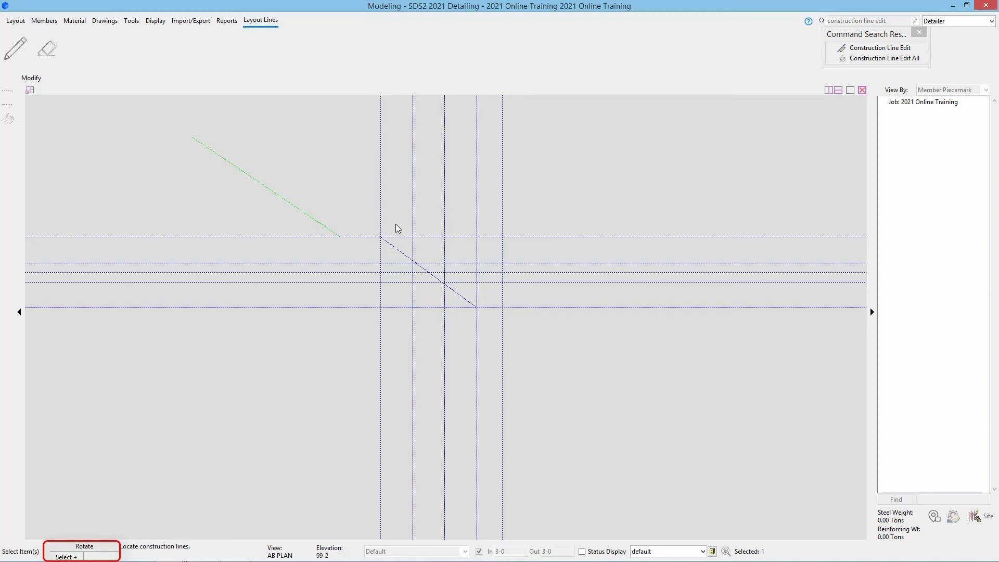
pyautogui.click(395, 247)
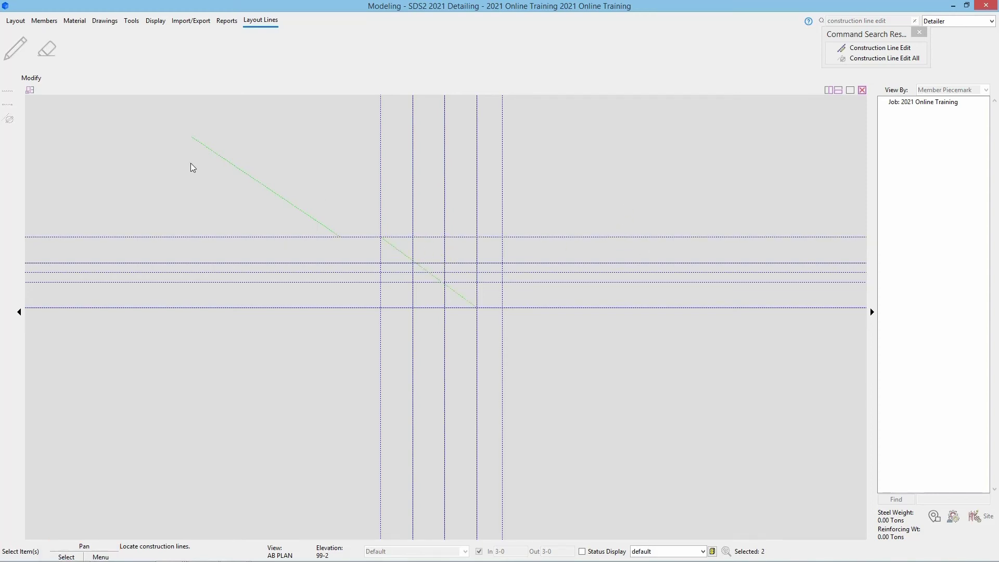
pyautogui.click(232, 180)
pyautogui.rightClick(283, 199)
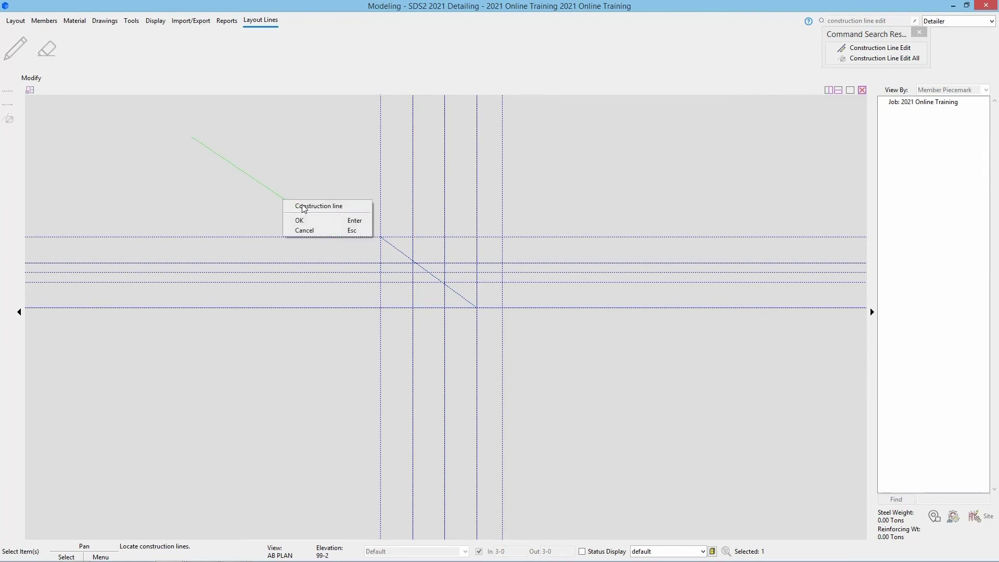
pyautogui.click(331, 224)
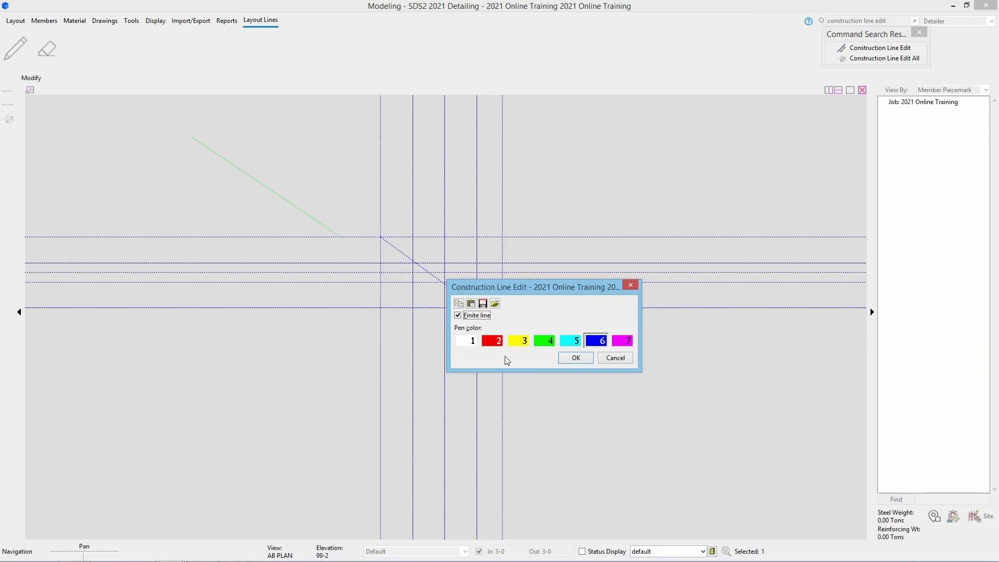
pyautogui.click(493, 341)
pyautogui.click(576, 358)
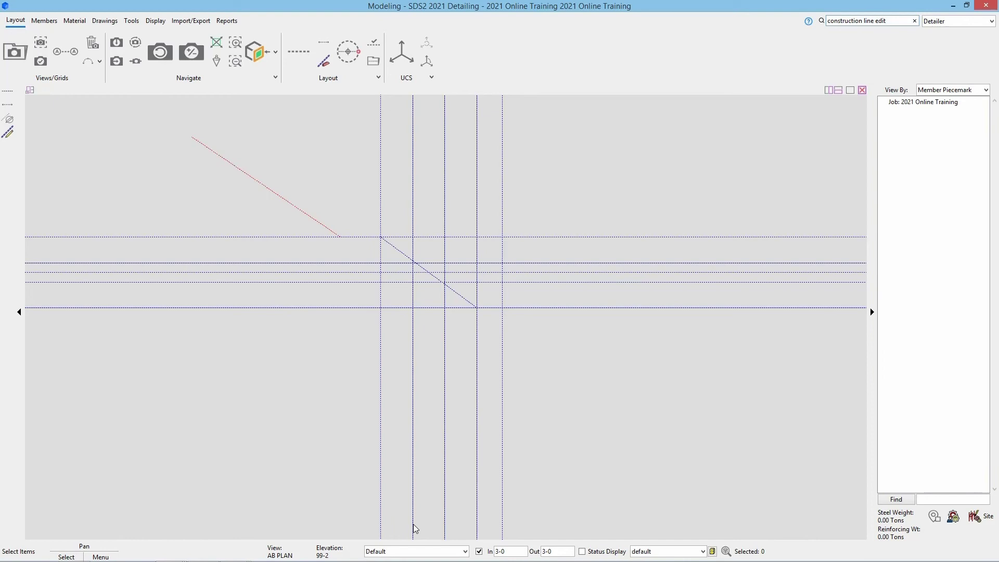
# Limit selection to Construction Lines and make the red diagonal line infinite.
pyautogui.click(466, 552)
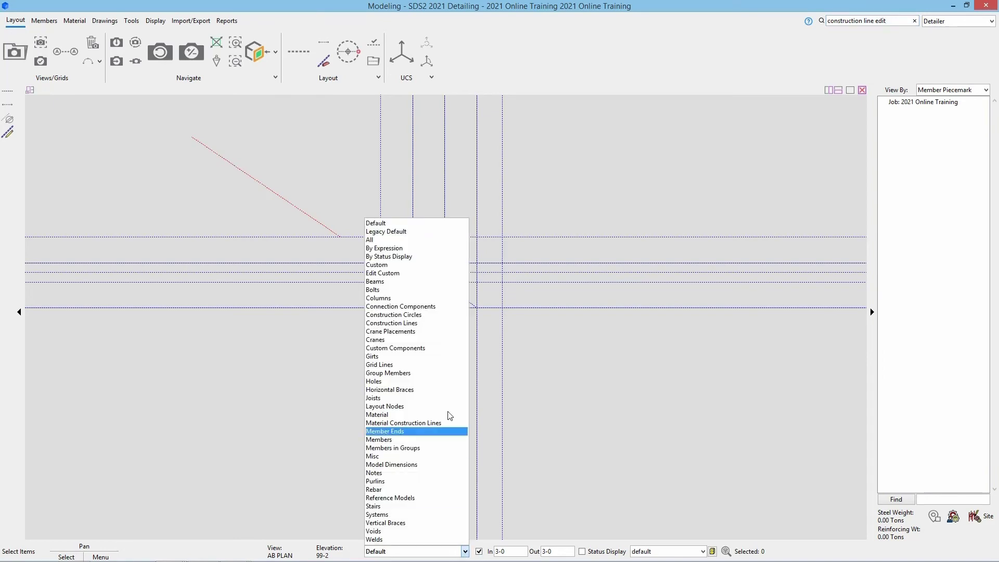
pyautogui.click(437, 330)
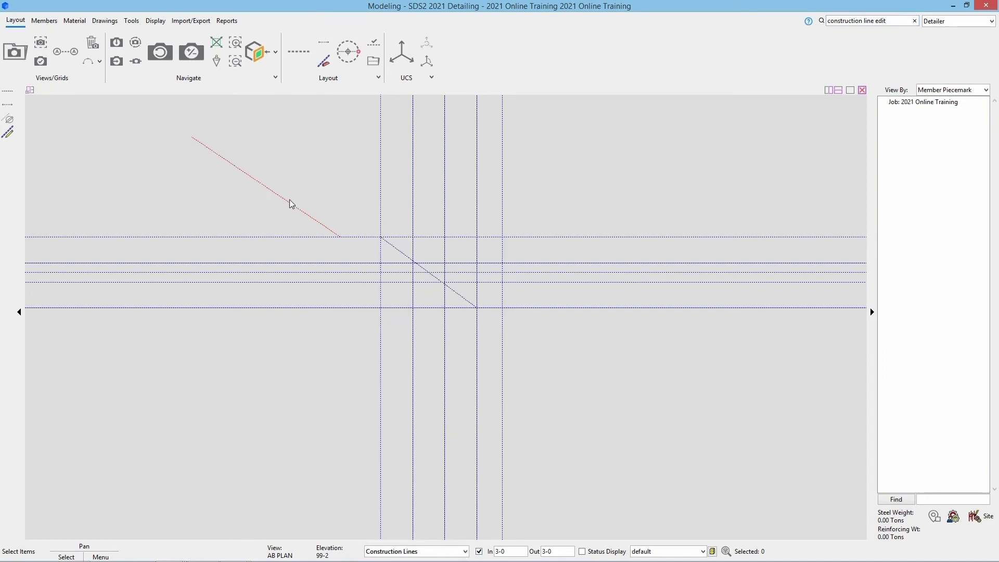
pyautogui.click(286, 200)
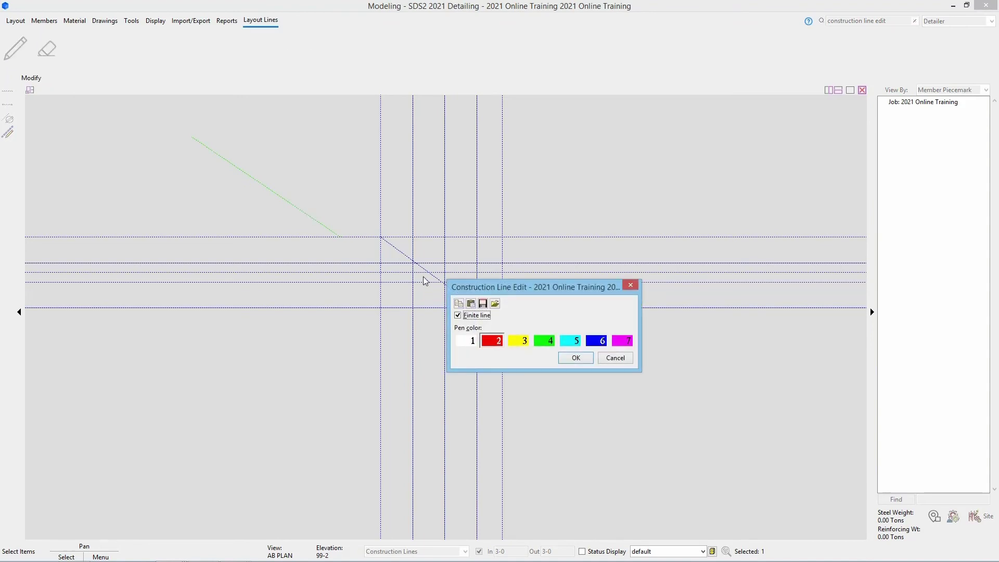
pyautogui.click(458, 315)
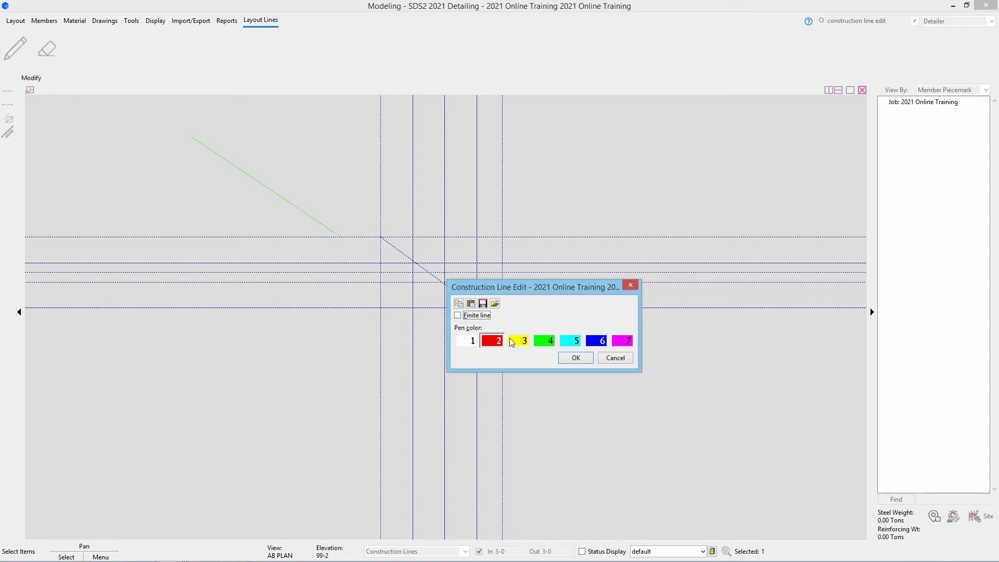
pyautogui.click(576, 358)
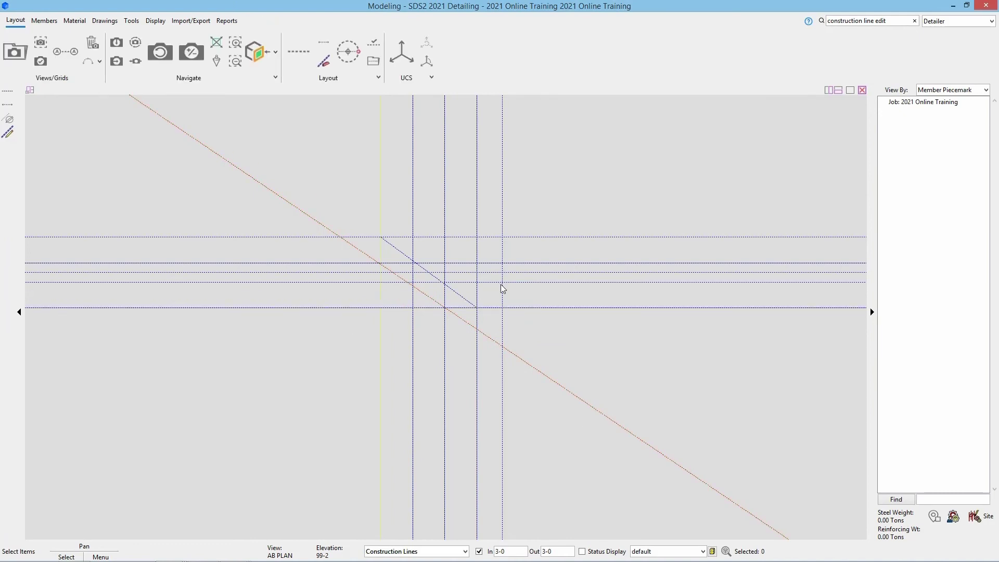
# Make the short diagonal construction line infinite by unchecking Finite line.
pyautogui.click(458, 297)
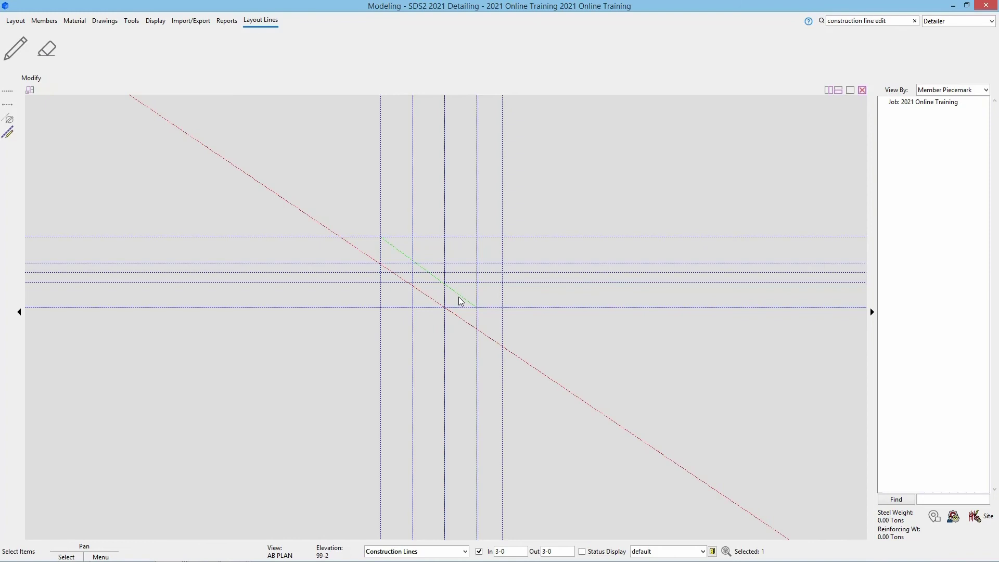
pyautogui.click(583, 364)
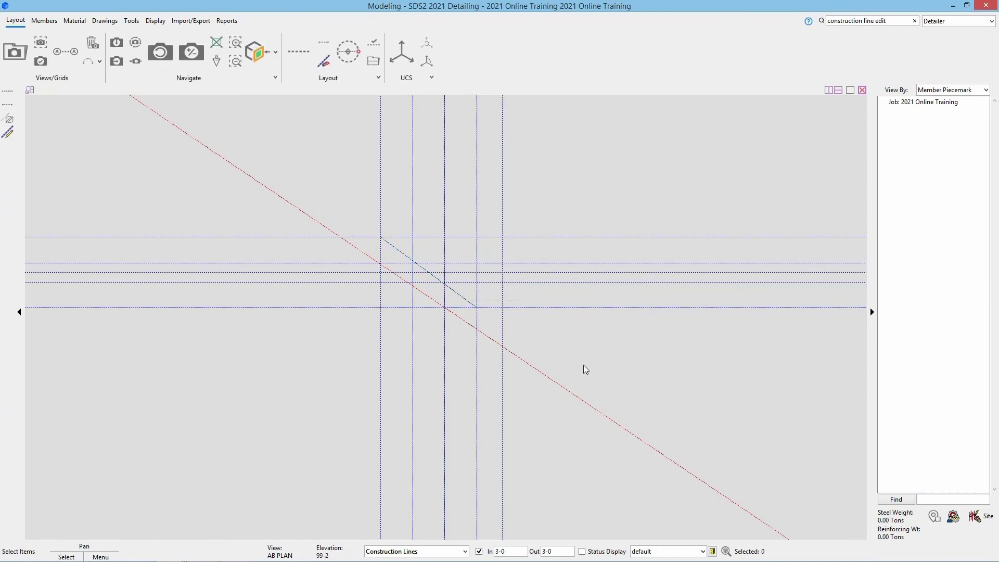
pyautogui.click(457, 296)
pyautogui.rightClick(458, 295)
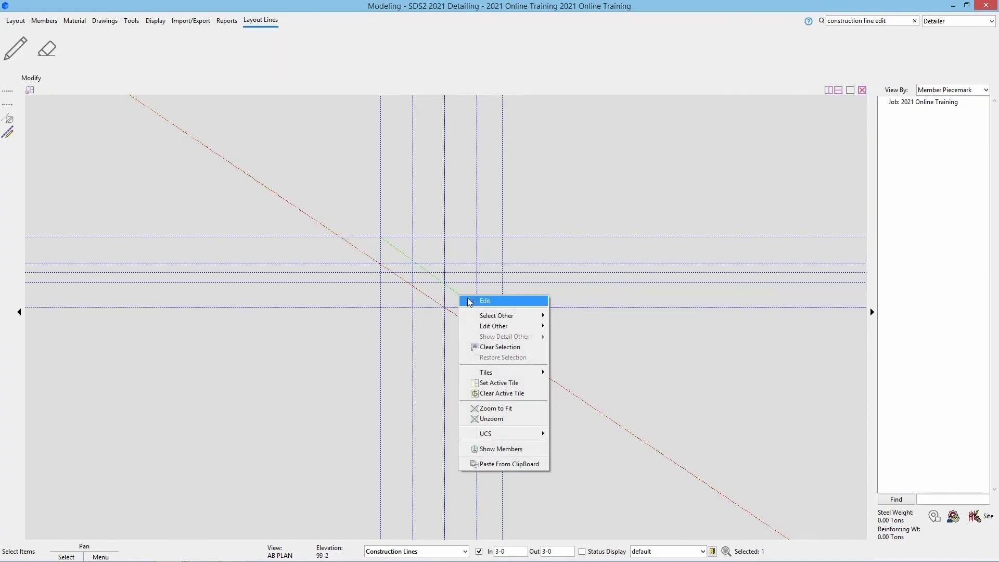
pyautogui.click(473, 301)
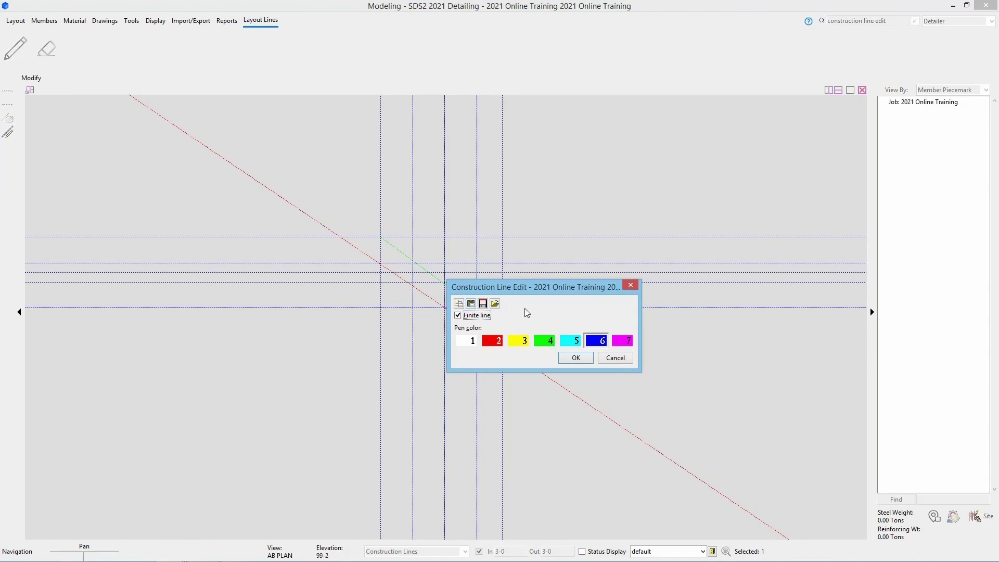
pyautogui.click(459, 317)
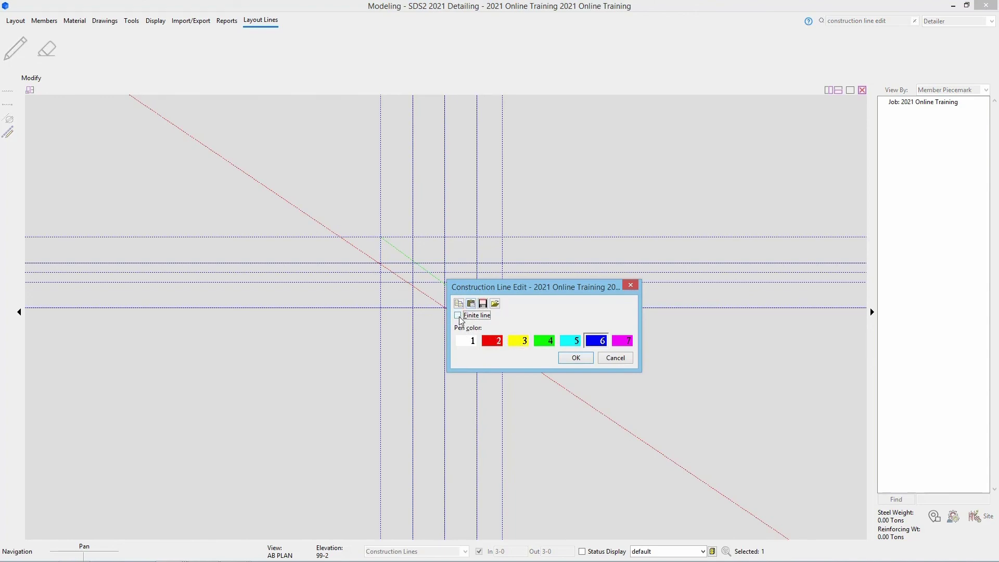
pyautogui.click(564, 360)
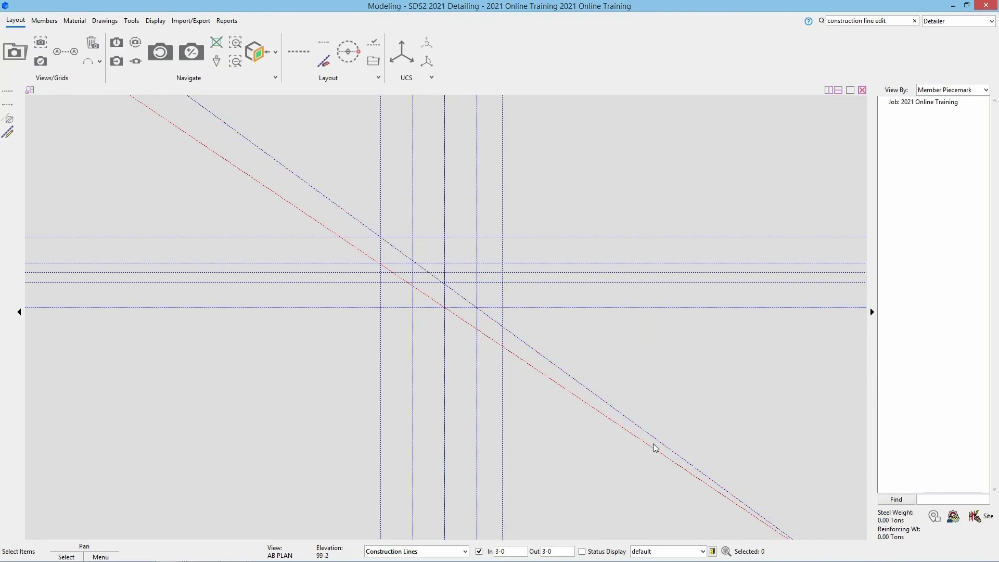
# Restore the short diagonal as a finite line, then open and cancel a horizontal line's edit settings.
pyautogui.doubleClick(633, 423)
pyautogui.click(479, 318)
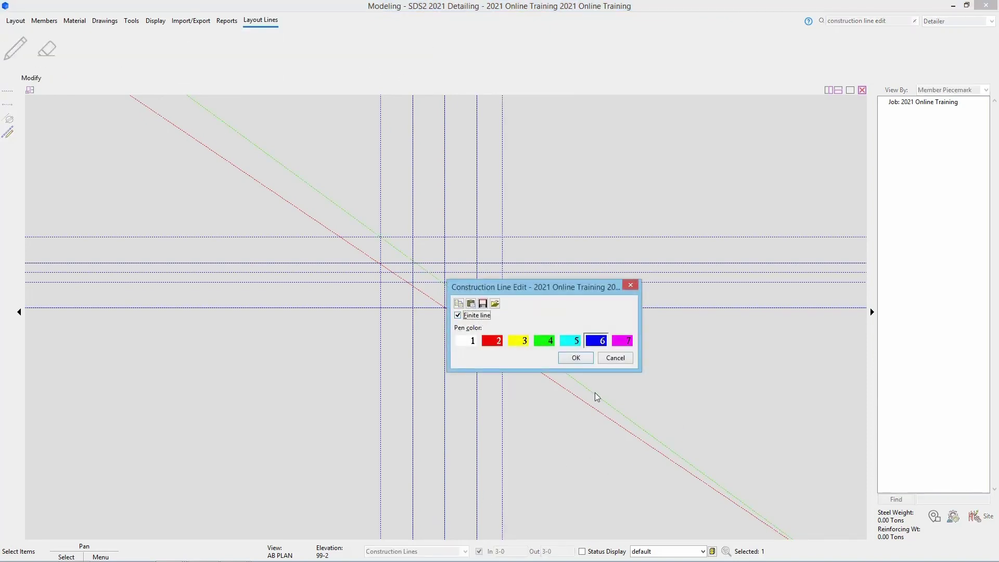
pyautogui.click(576, 358)
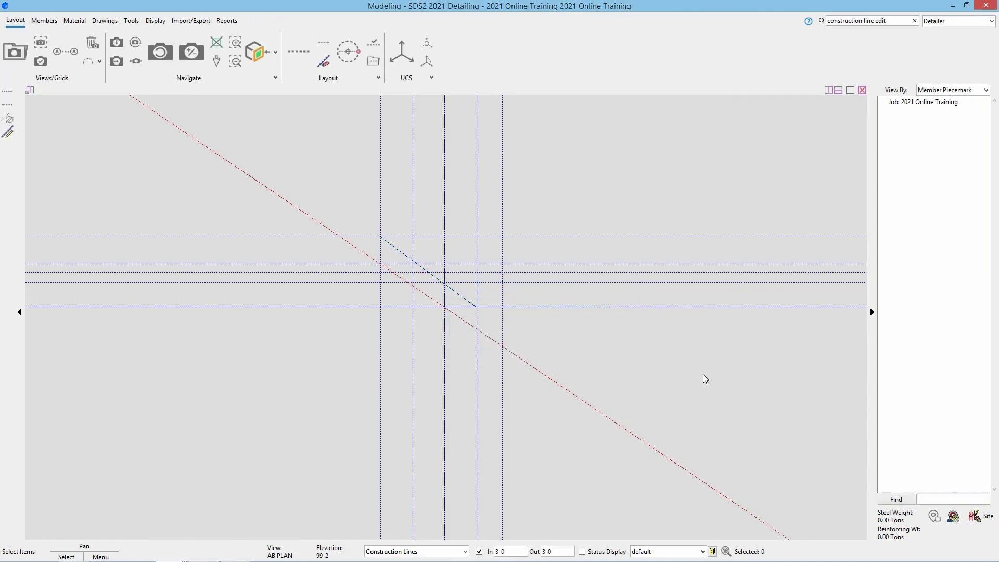
pyautogui.click(397, 239)
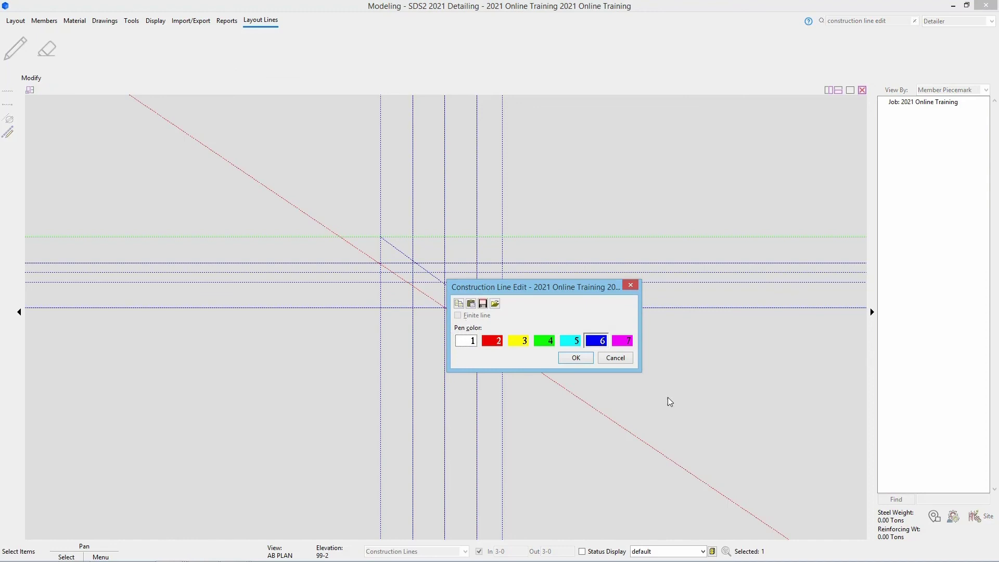
pyautogui.click(619, 362)
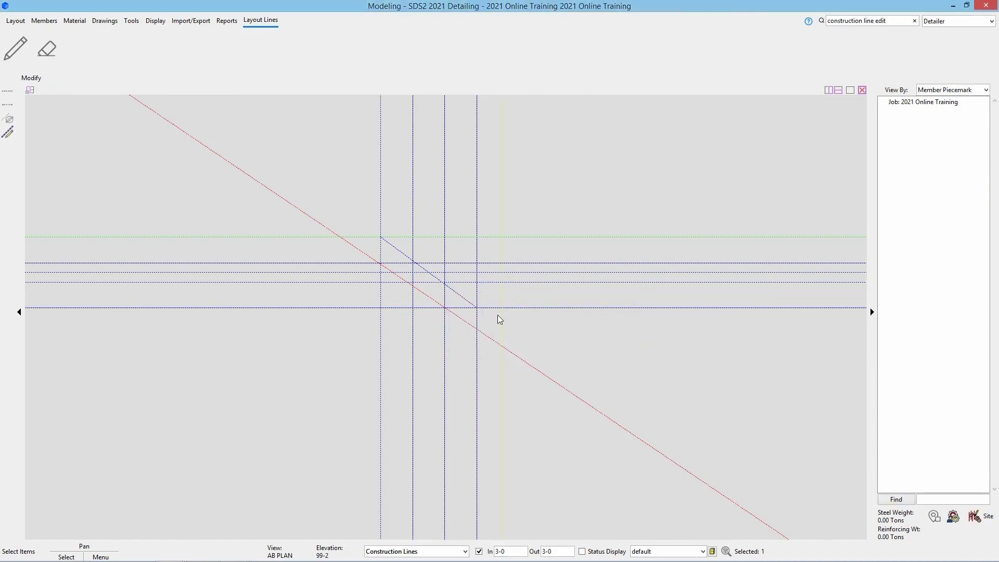
# Select the long red diagonal construction line and delete it.
pyautogui.click(475, 307)
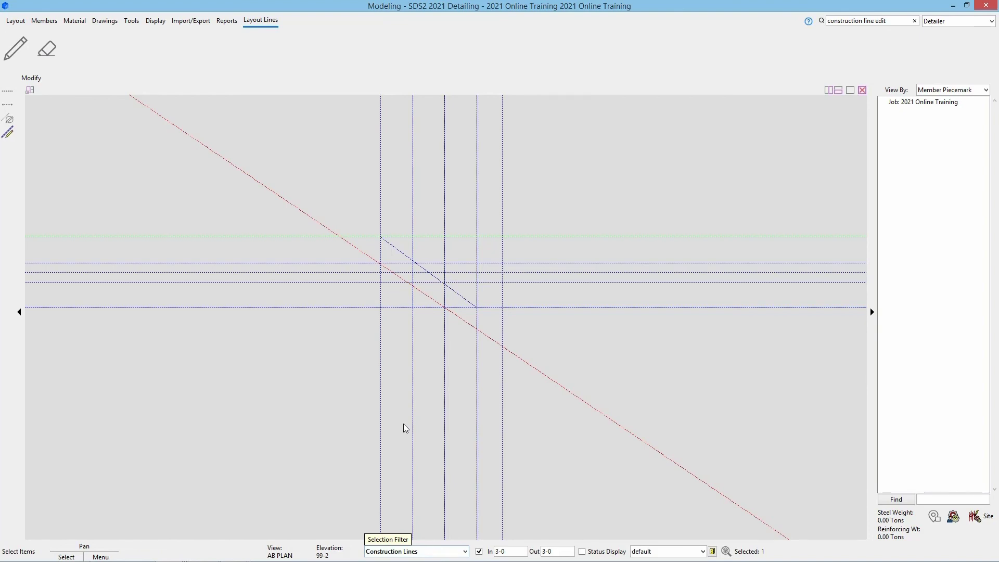
pyautogui.click(294, 209)
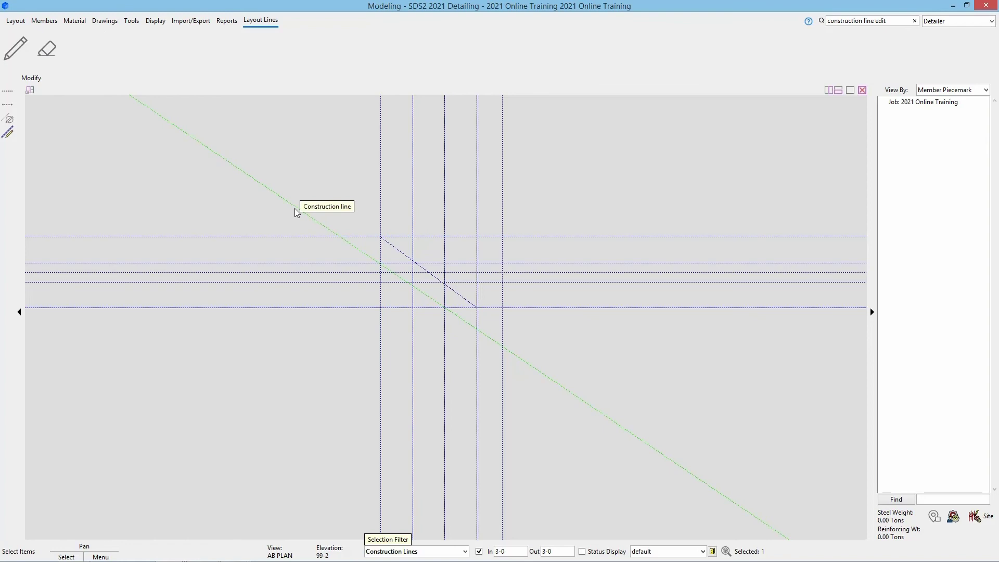
pyautogui.press('Delete')
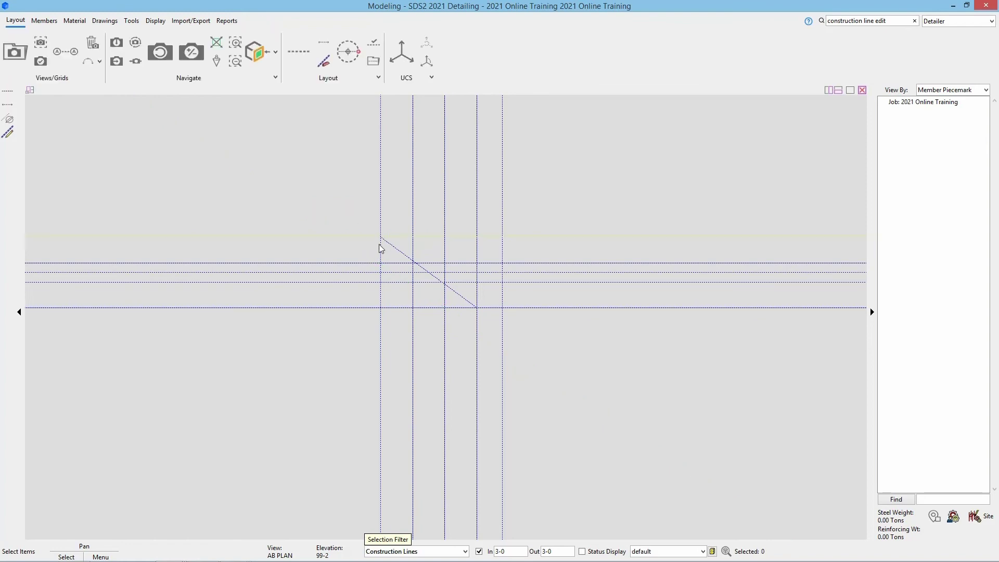
# Erase the short diagonal with Construction Line Erase, then fit the grid in view.
pyautogui.click(902, 19)
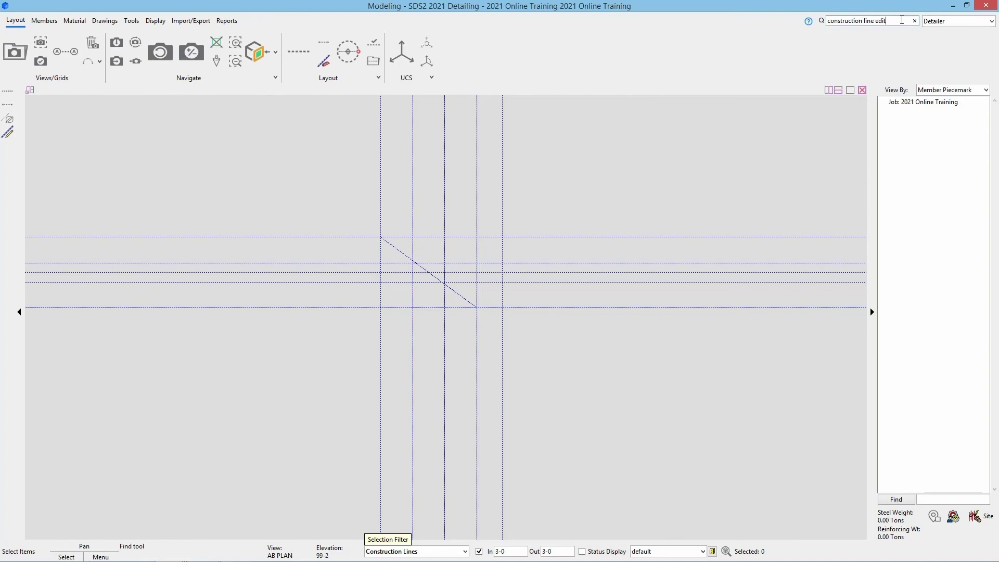
pyautogui.press('BackSpace')
pyautogui.press('BackSpace')
pyautogui.press('BackSpace')
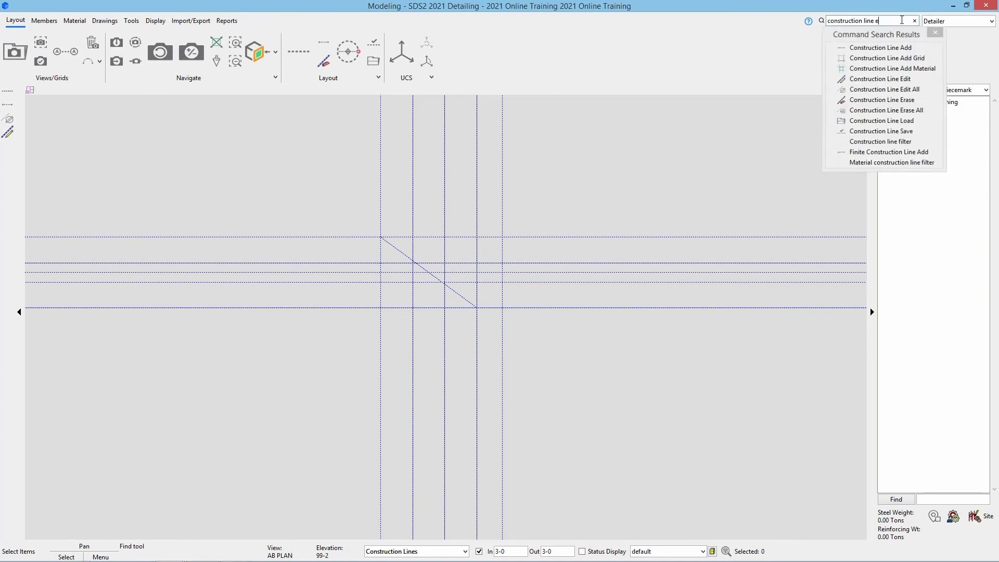
pyautogui.write('re')
pyautogui.press('BackSpace')
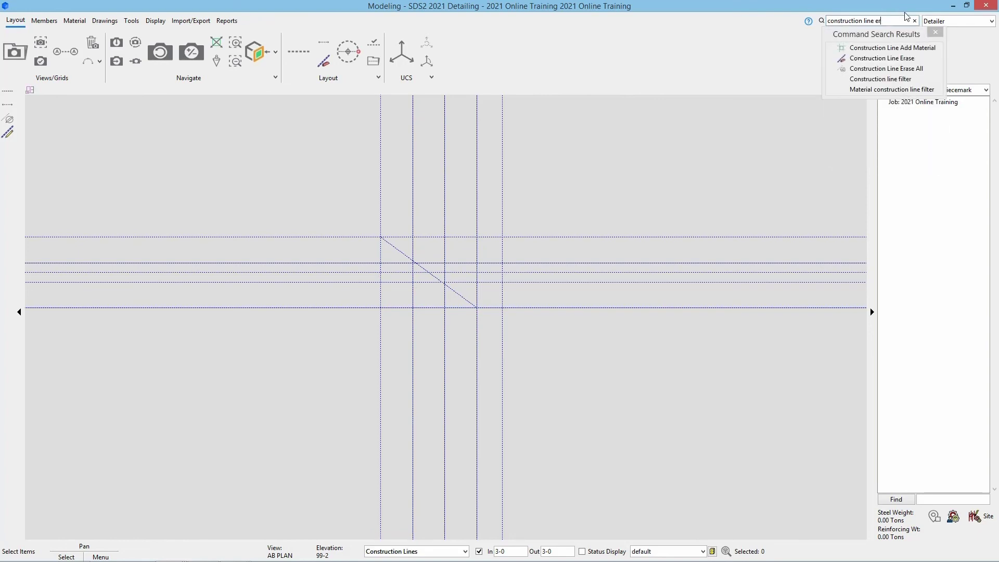
pyautogui.click(883, 60)
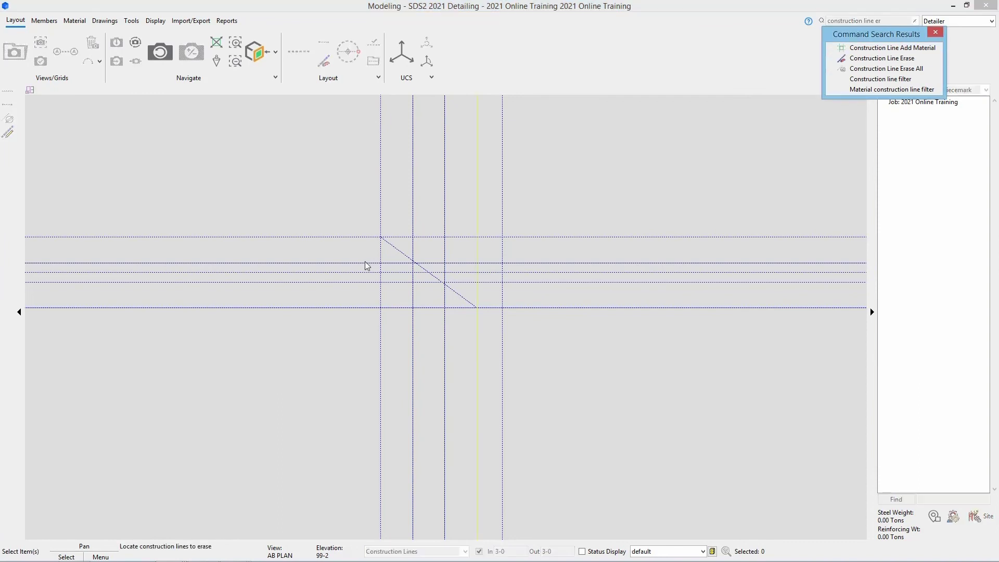
pyautogui.click(395, 246)
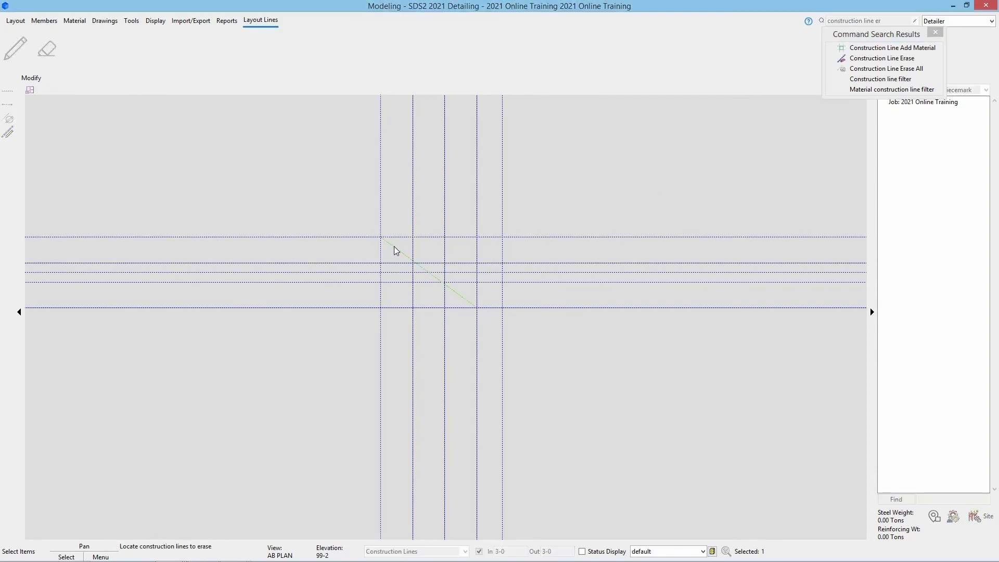
pyautogui.press('Return')
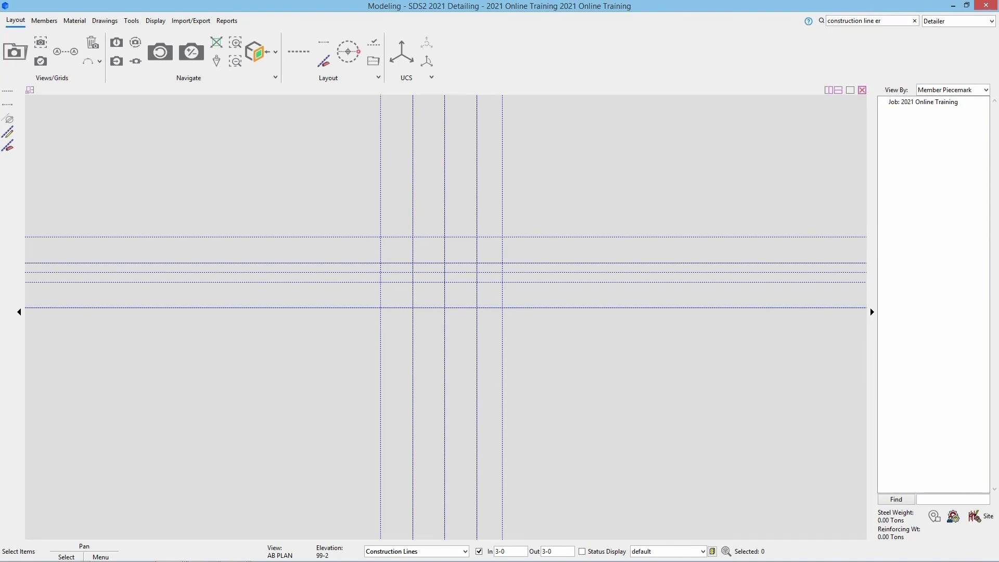
pyautogui.click(255, 52)
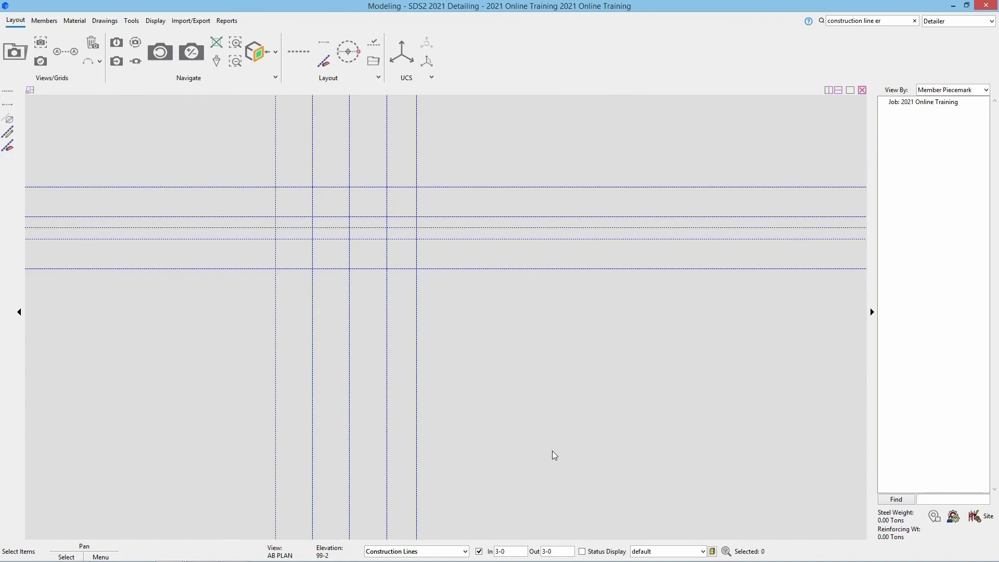
# Choose Default from the Selection Filter dropdown in the status bar.
pyautogui.click(465, 551)
pyautogui.click(445, 224)
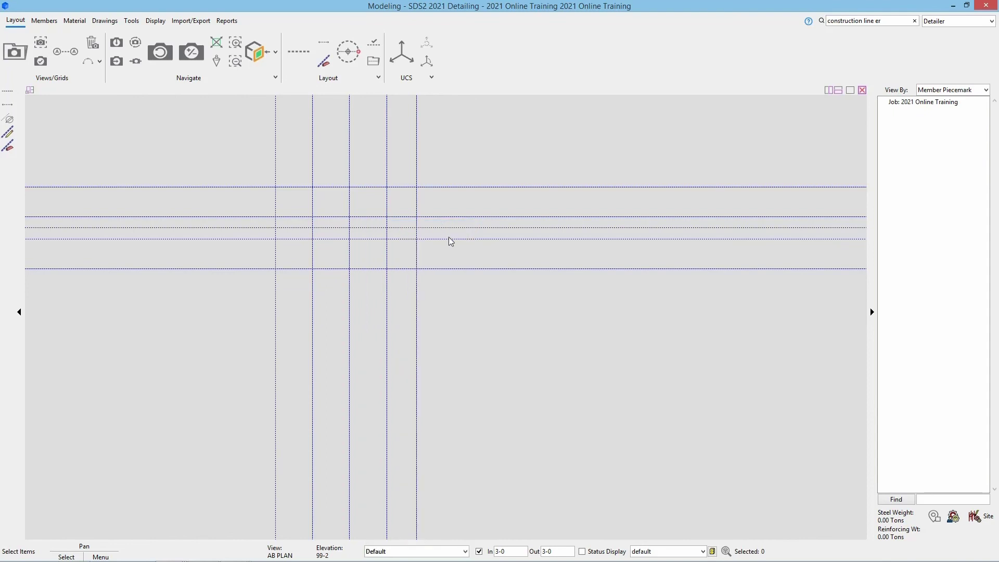